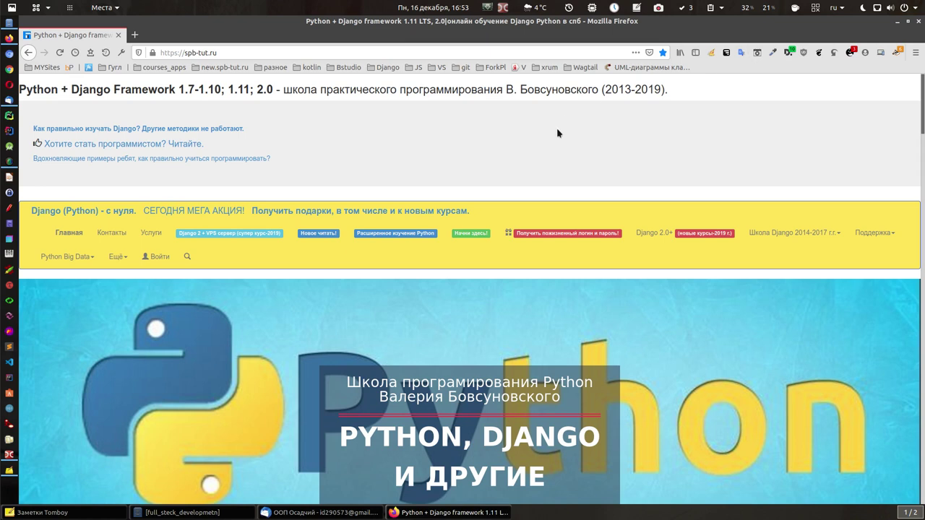
Step: Switch to LibreOffice Impress, create a presentation from the Улей template, and apply the blank layout to the first slide
left_click(248, 55)
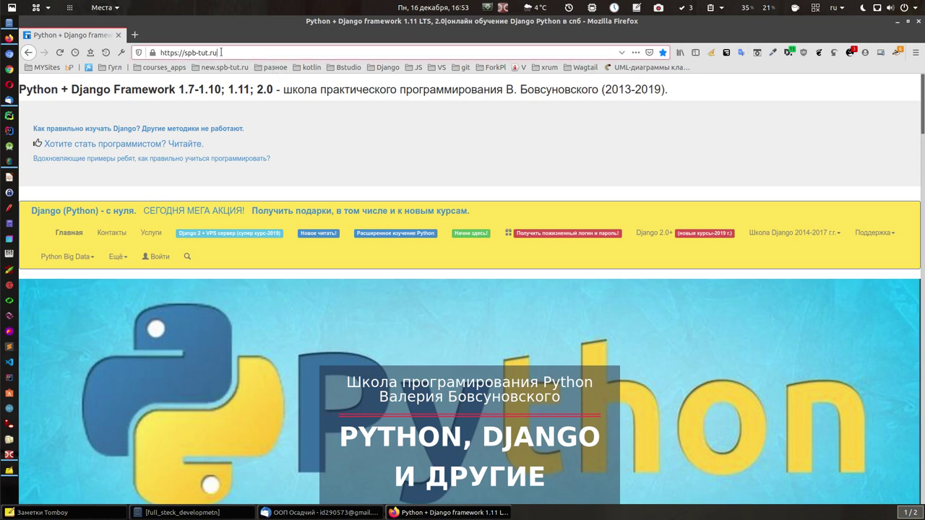
left_click(907, 22)
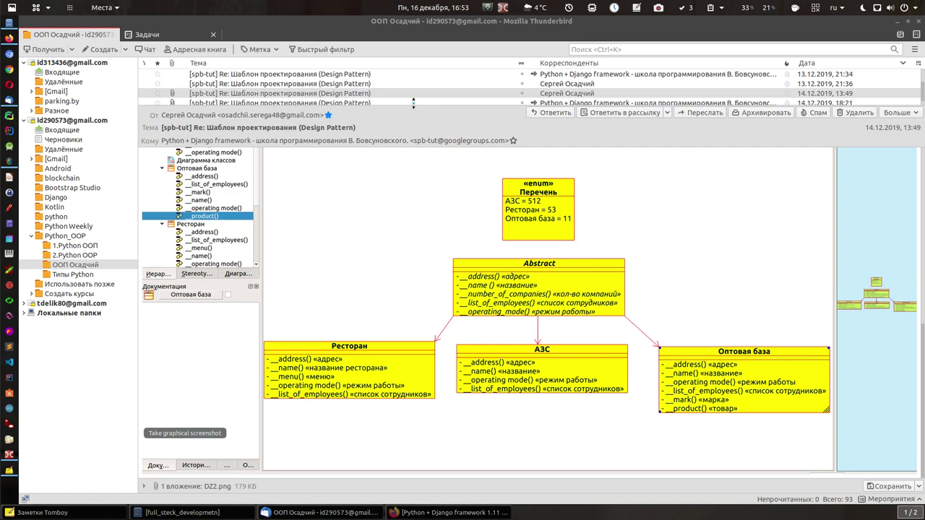
left_click(9, 179)
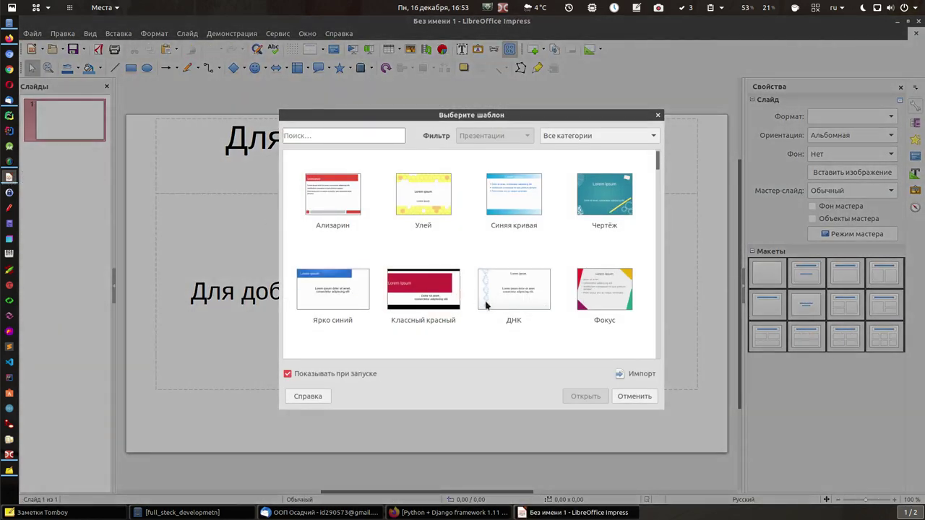
left_click(410, 184)
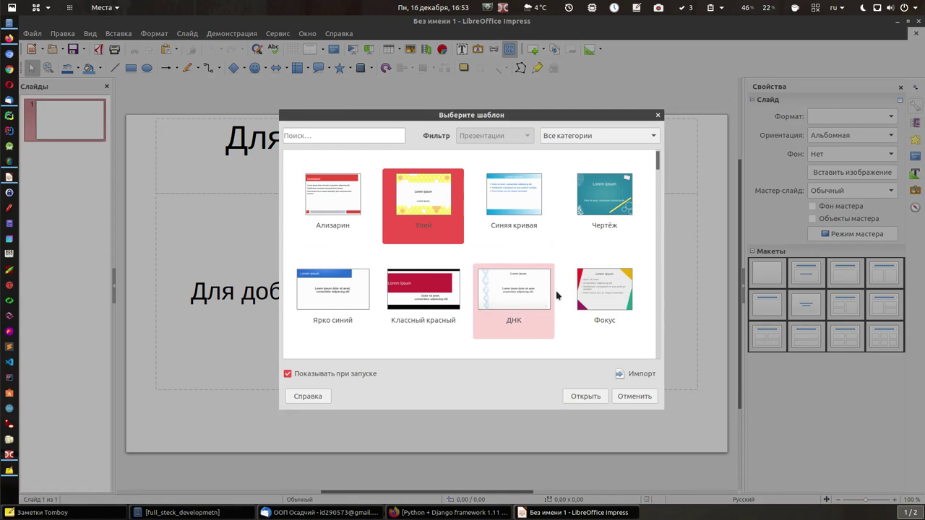
left_click(580, 396)
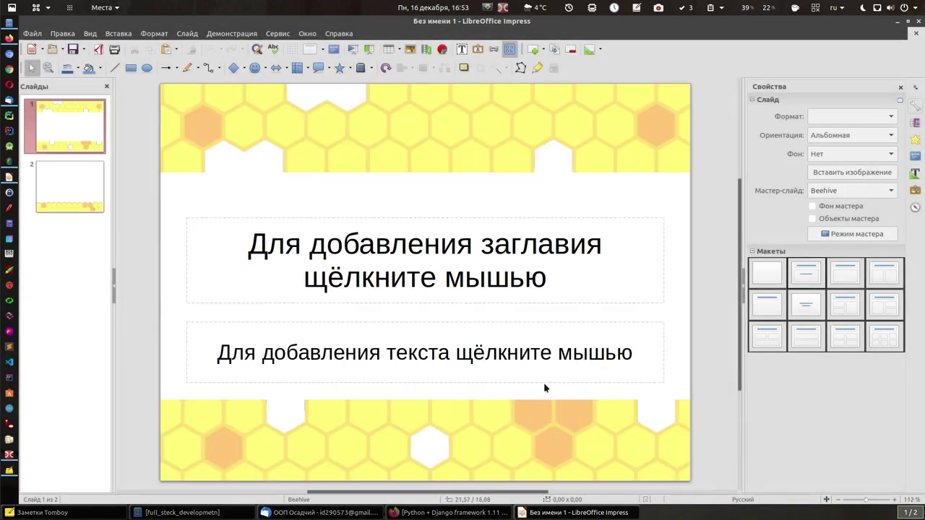
left_click(768, 272)
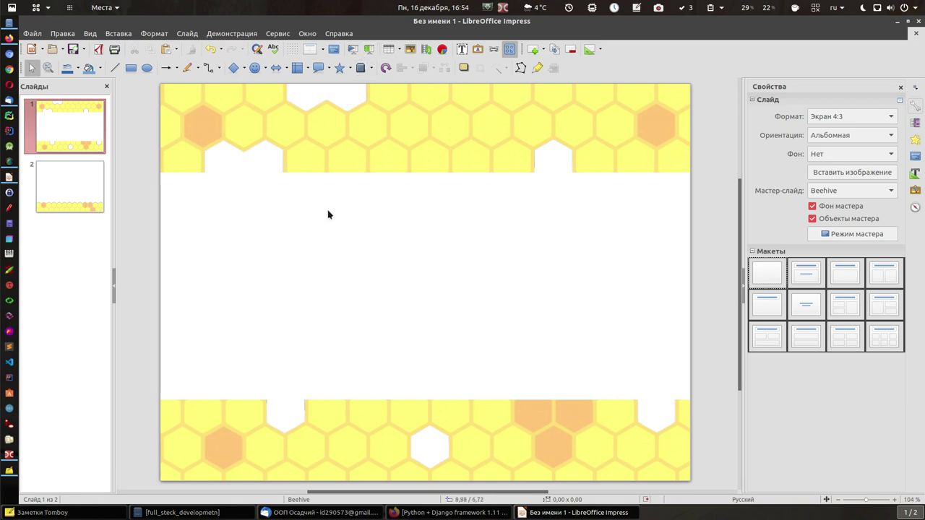
Step: Draw a rectangle on the left half of the slide, move it lower, and enlarge it to about 6.80 × 6.40
left_click(131, 68)
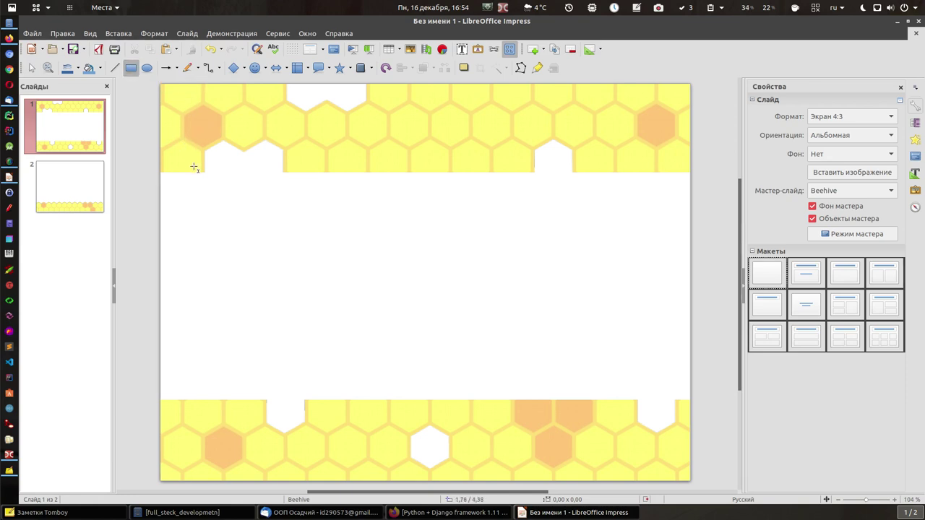
left_click_drag(190, 155, 289, 262)
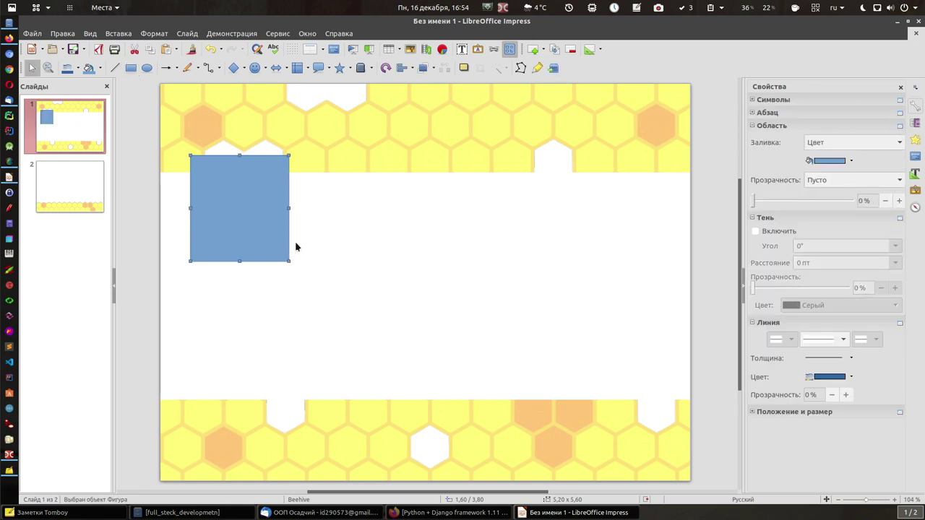
left_click_drag(246, 167, 238, 231)
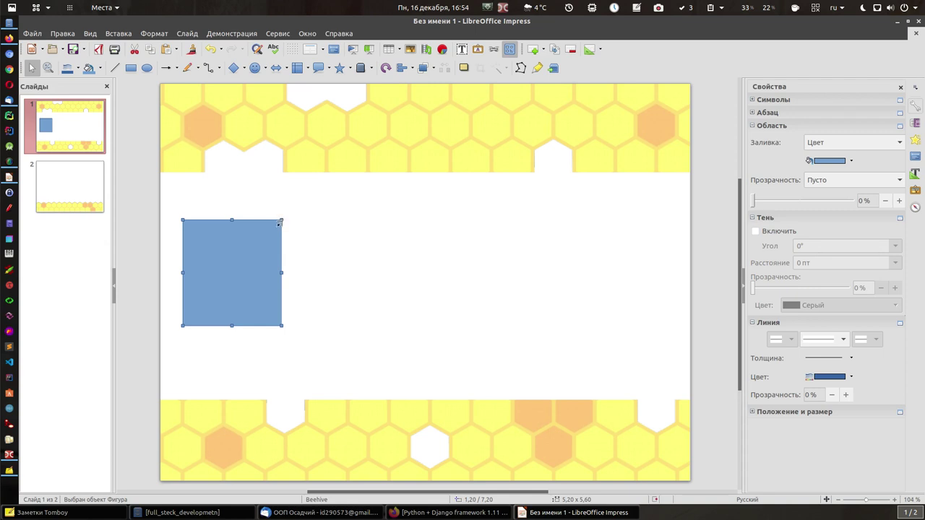
left_click_drag(281, 221, 309, 206)
left_click(258, 244)
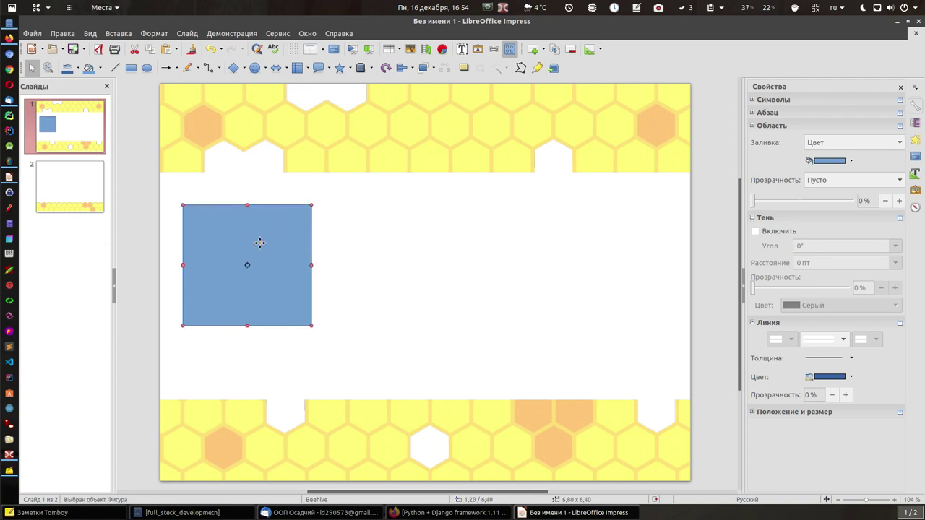
Step: Draw two more rectangles: about 6.00 × 5.20 at the slide's upper middle and about 4.40 × 5.60 right of centre
left_click(131, 68)
left_click_drag(343, 127, 455, 223)
left_click(406, 163)
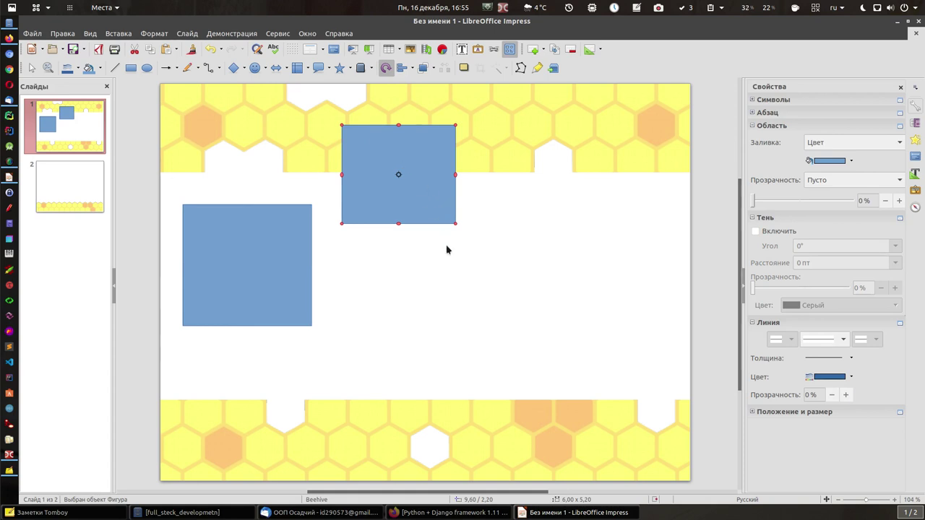
left_click(131, 68)
left_click_drag(478, 254, 562, 359)
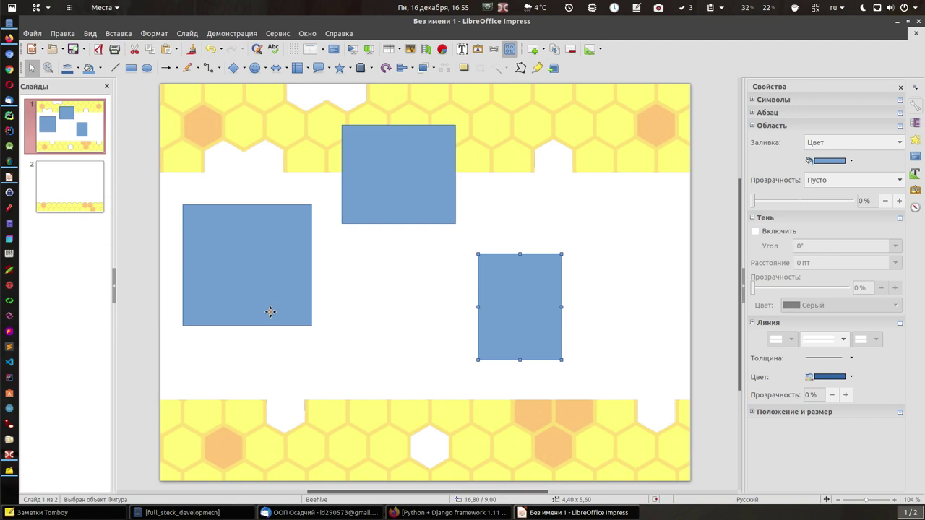
Step: Switch to Thunderbird, enlarge the message list, and read the 15:00 message in the second account's inbox
left_click(896, 24)
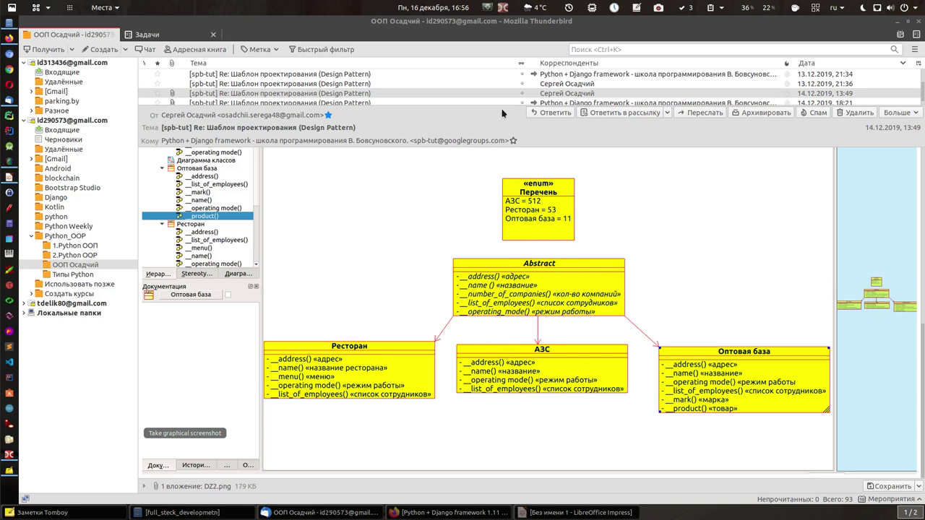
left_click_drag(502, 103, 462, 288)
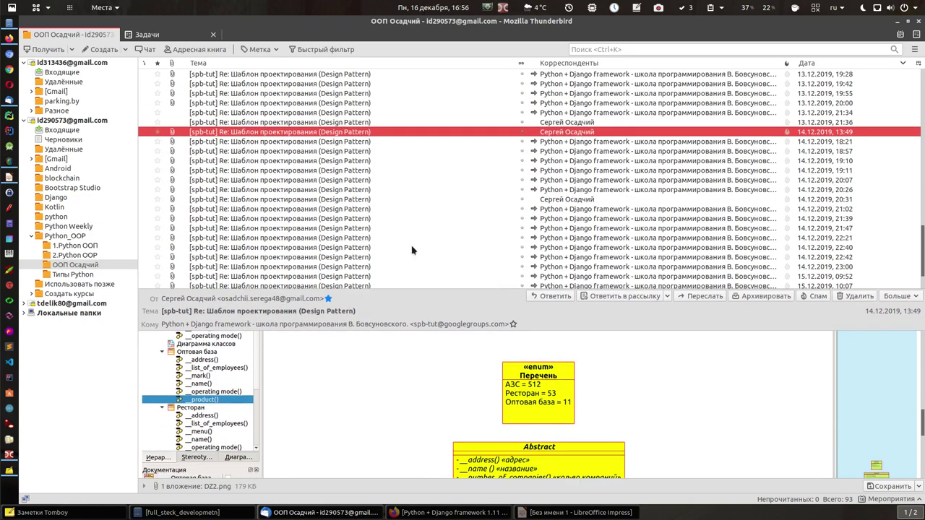
left_click(62, 130)
left_click(345, 102)
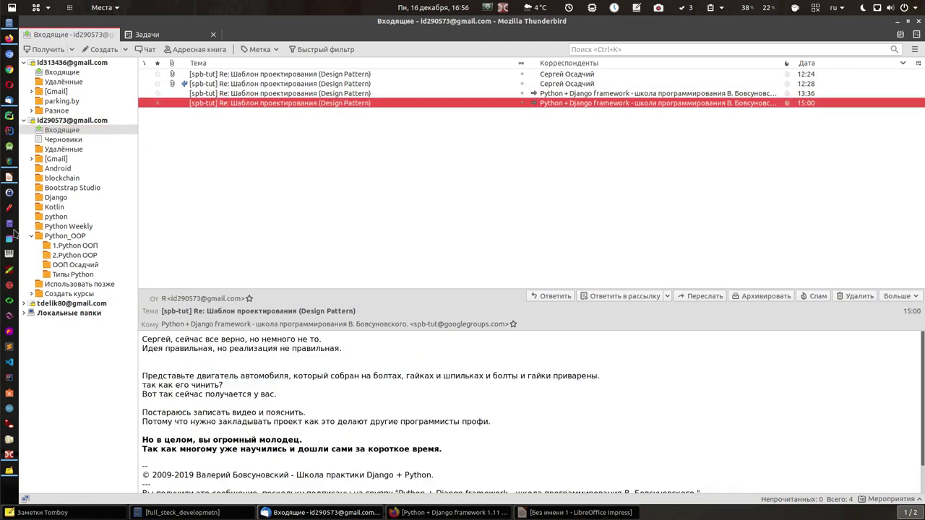
Step: Open the 12:28 message with two attachments in the inbox, enlarge the message area, and view its DZ3.png diagram
left_click(76, 266)
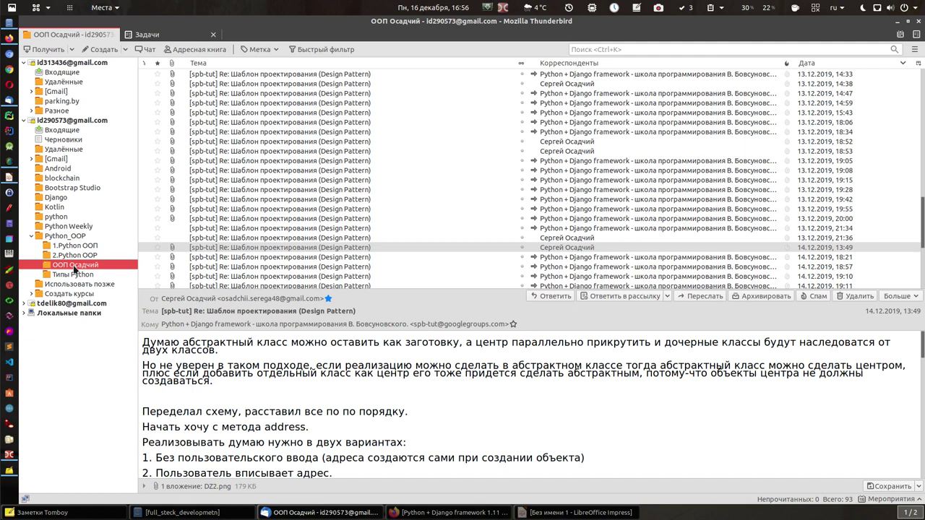
left_click(61, 131)
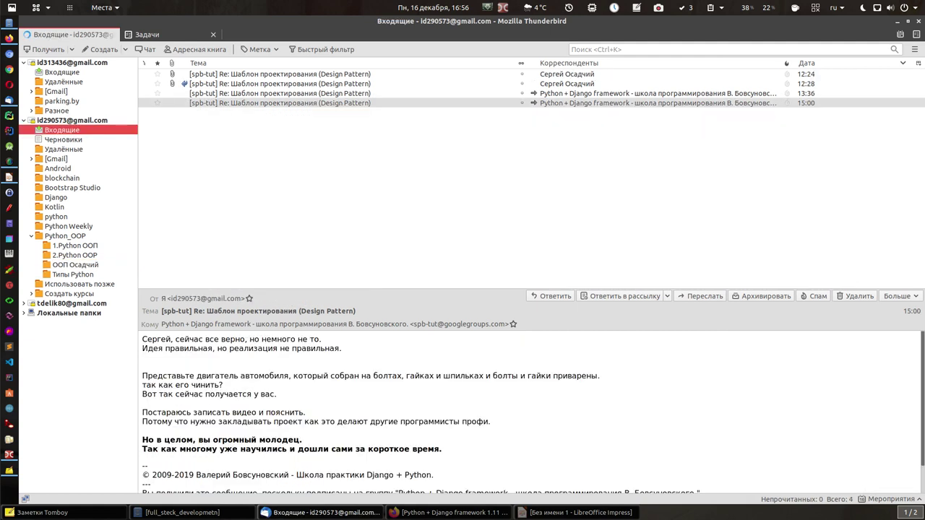
left_click(309, 94)
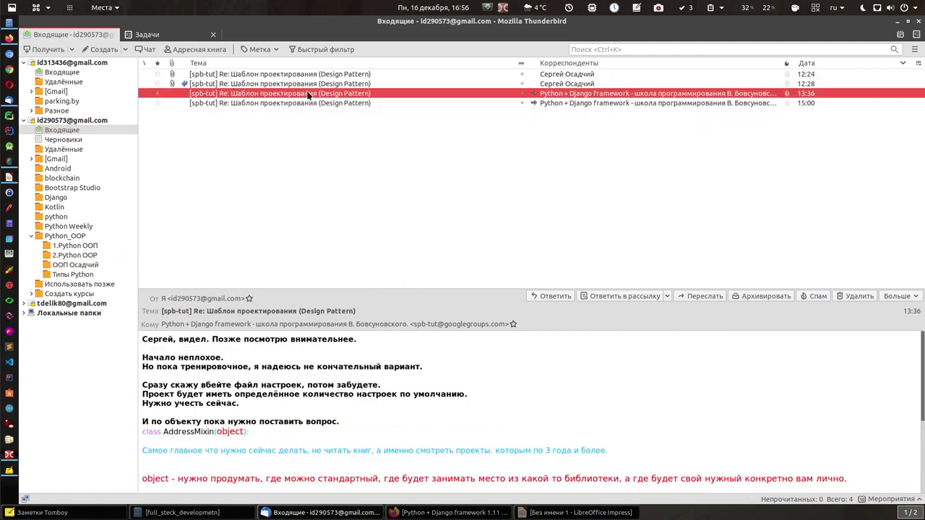
left_click(338, 85)
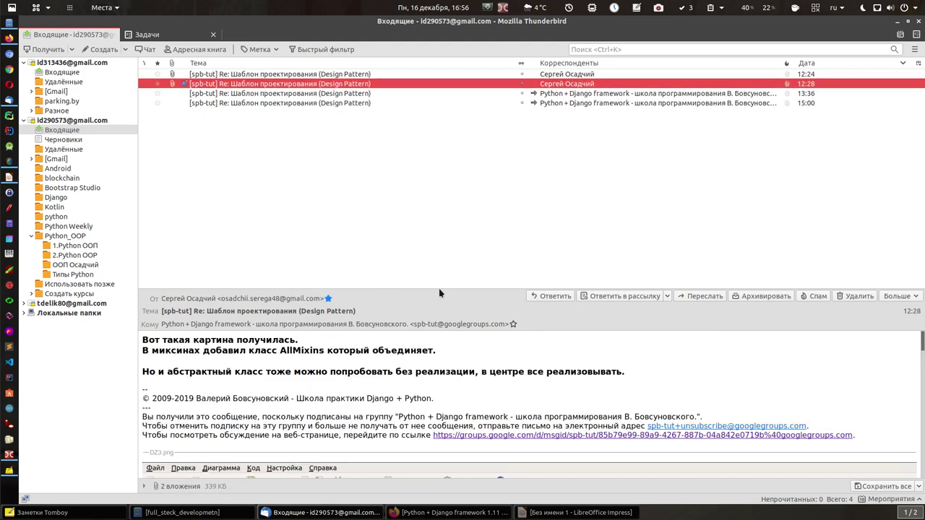
left_click_drag(438, 288, 440, 106)
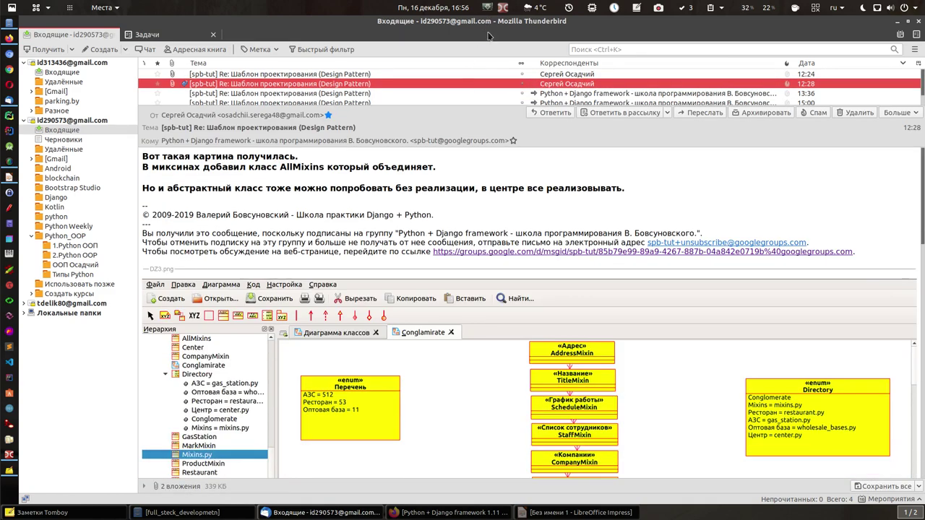
scroll(514, 257, "down", 2)
scroll(513, 256, "down", 4)
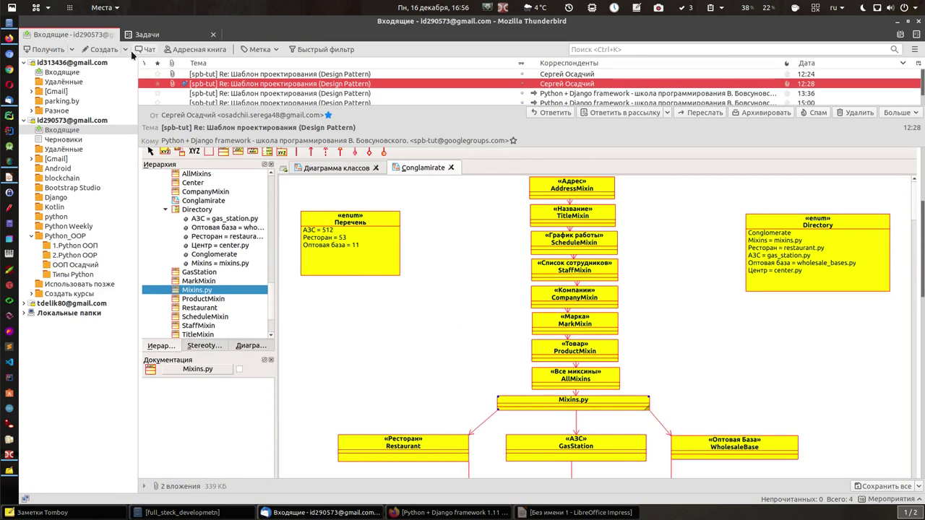
Step: Switch to Firefox, open the YouTube channel in a new tab, and find the "Разработка Python ООП" playlist
left_click(9, 37)
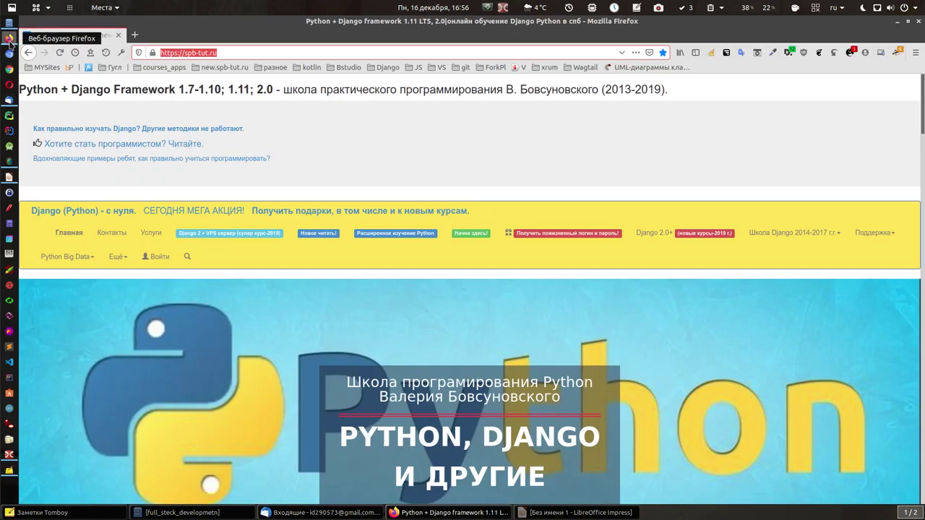
left_click(141, 35)
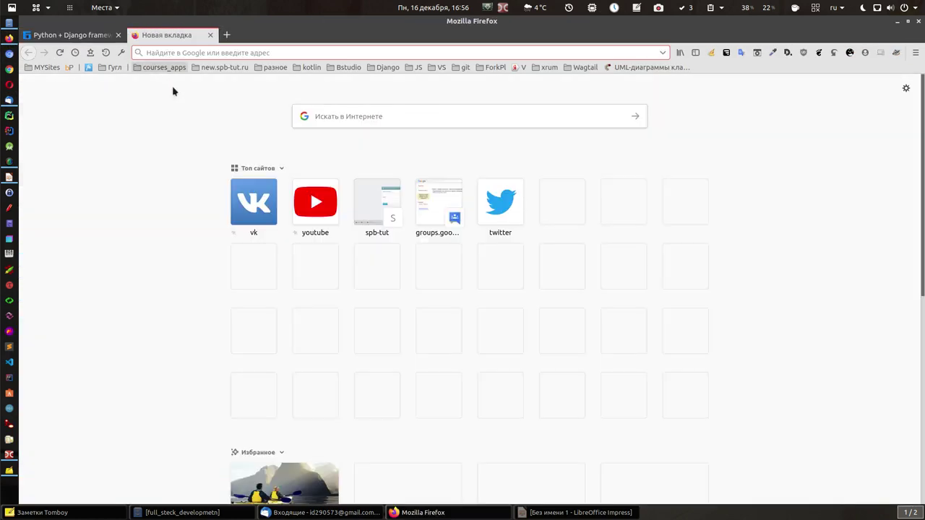
left_click(314, 204)
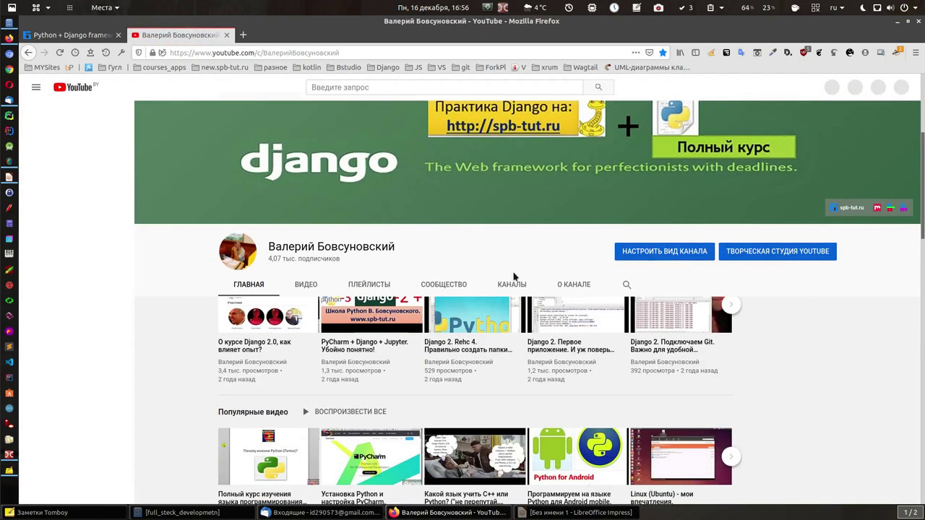
scroll(506, 276, "down", 3)
scroll(513, 277, "down", 10)
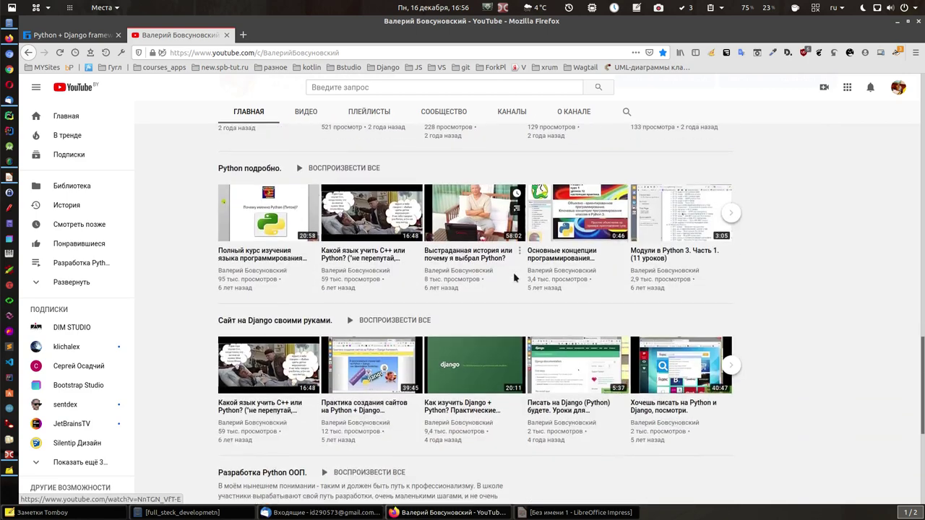
scroll(514, 278, "down", 1)
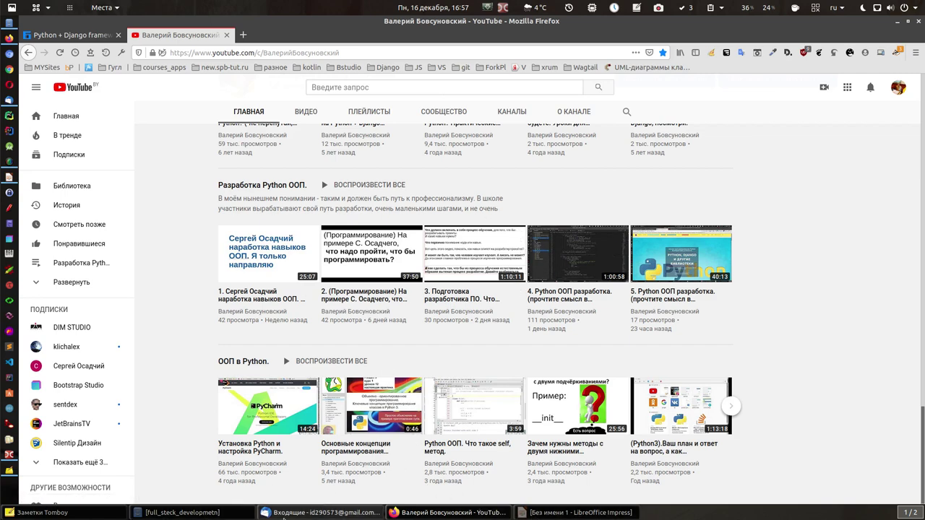
Step: Return to Thunderbird and compare the DZ3.png mixin diagram with the DZ4.png abstract class diagram in the 12:28 message
left_click(320, 512)
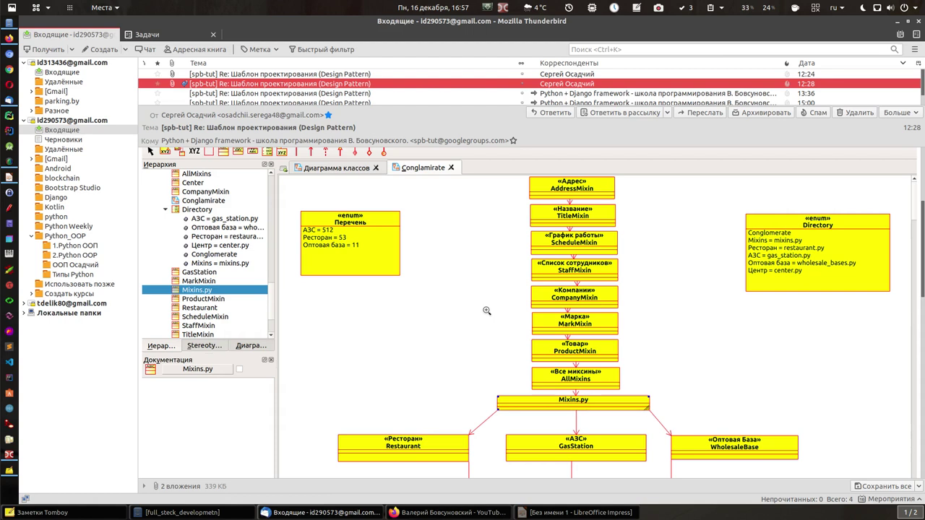
scroll(498, 307, "down", 5)
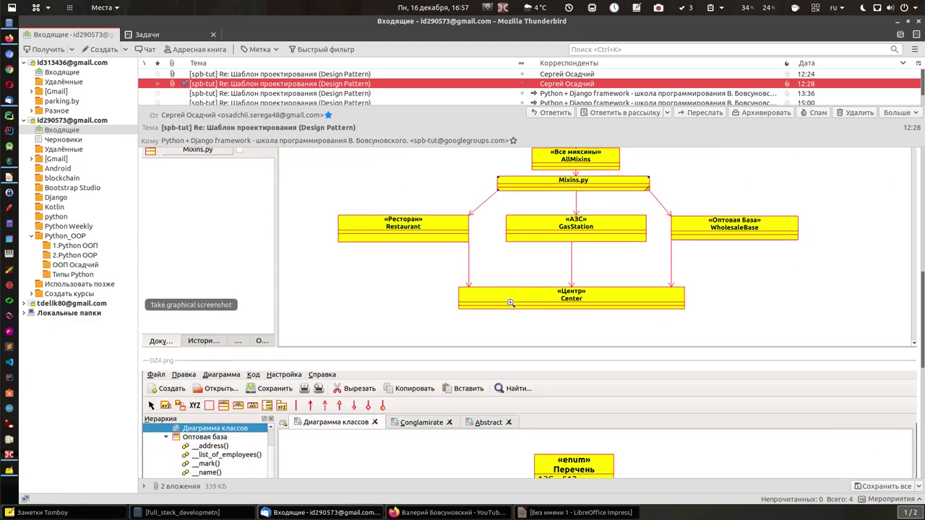
scroll(517, 305, "down", 4)
scroll(518, 306, "down", 4)
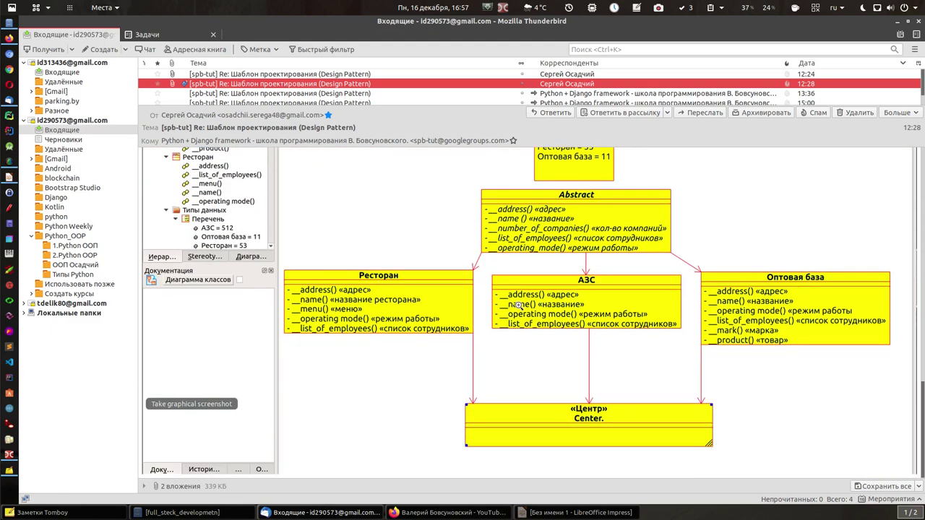
scroll(518, 305, "up", 12)
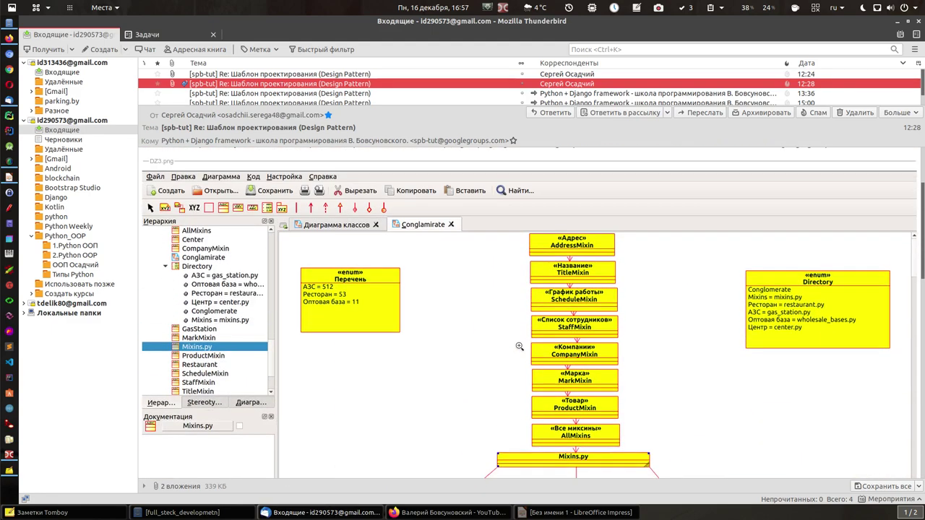
scroll(519, 347, "down", 10)
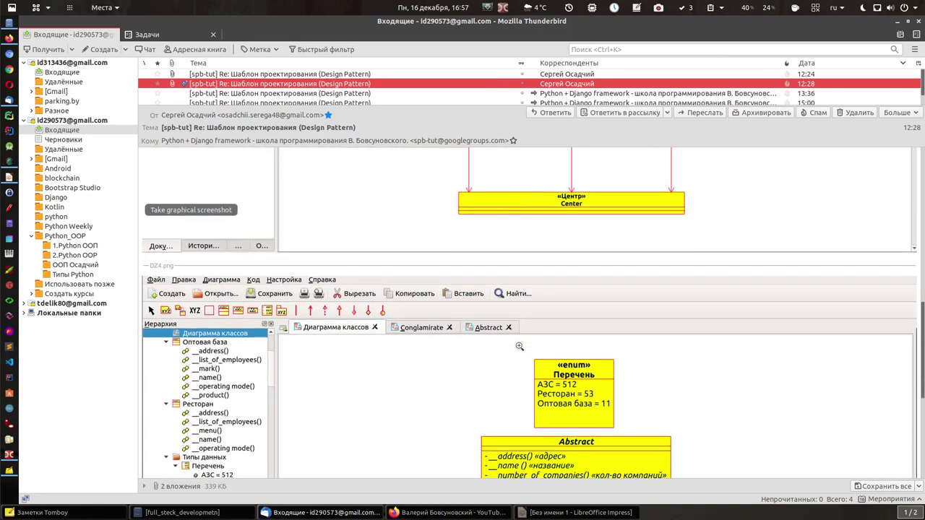
scroll(519, 346, "down", 6)
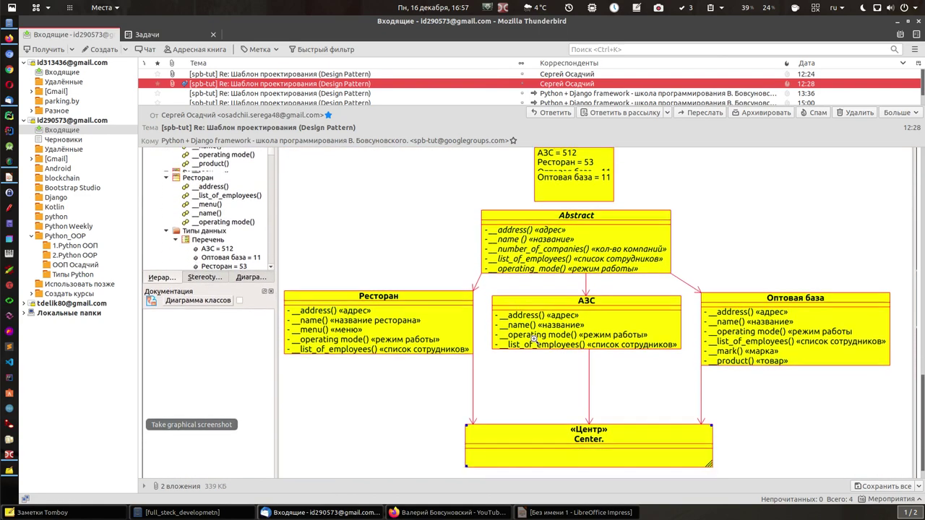
scroll(534, 335, "up", 5)
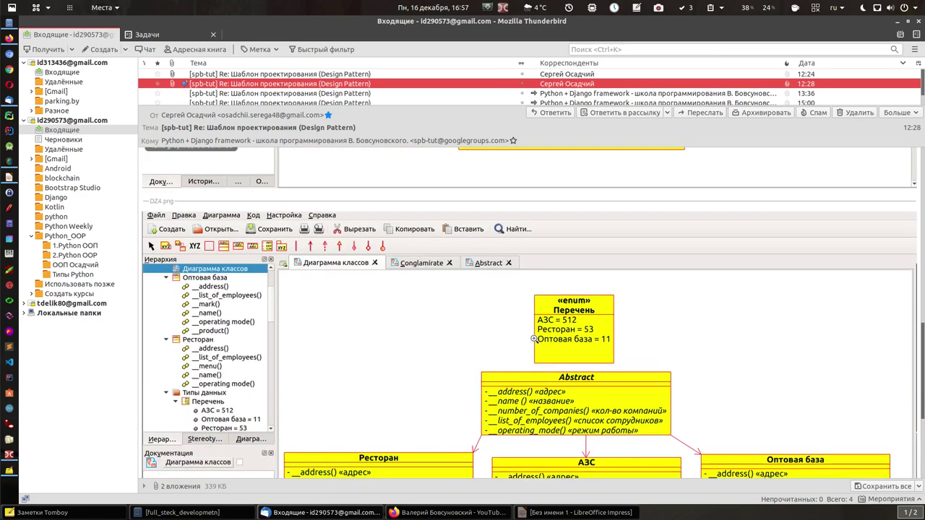
scroll(534, 339, "up", 15)
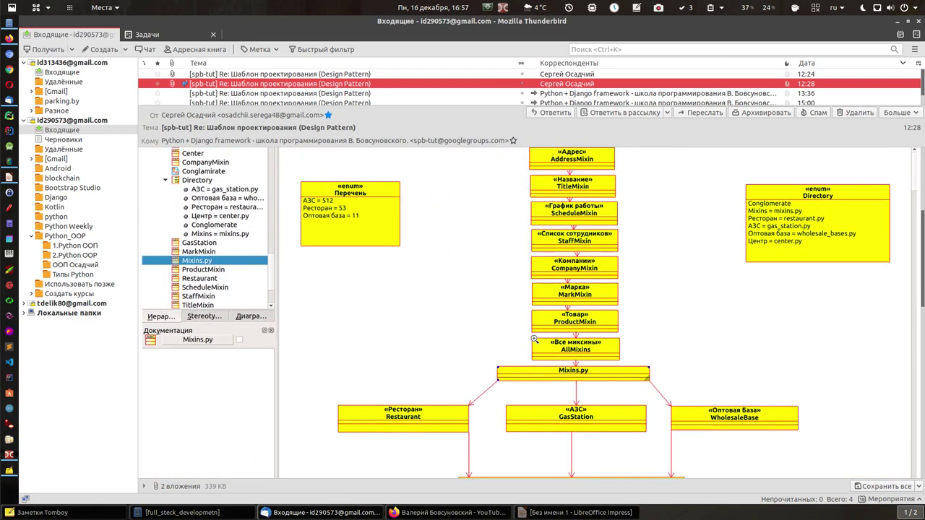
scroll(534, 340, "up", 2)
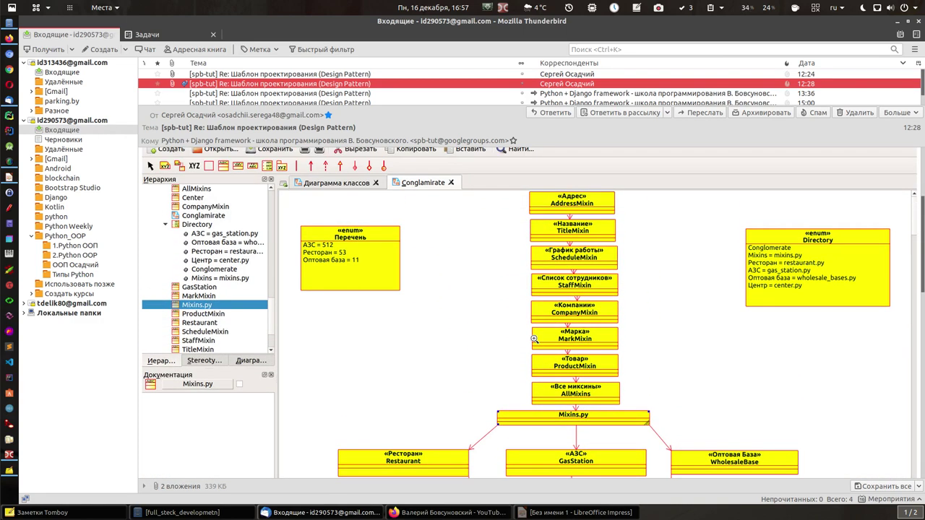
Step: Examine the mixin chain down to the Center class in the DZ3.png diagram of the 12:28 message
scroll(534, 339, "down", 2)
scroll(534, 339, "up", 3)
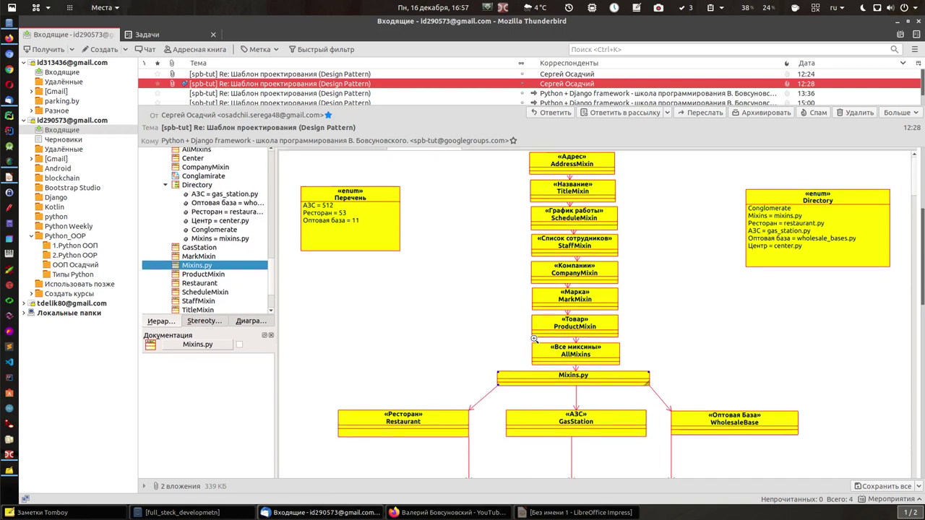
scroll(534, 339, "down", 7)
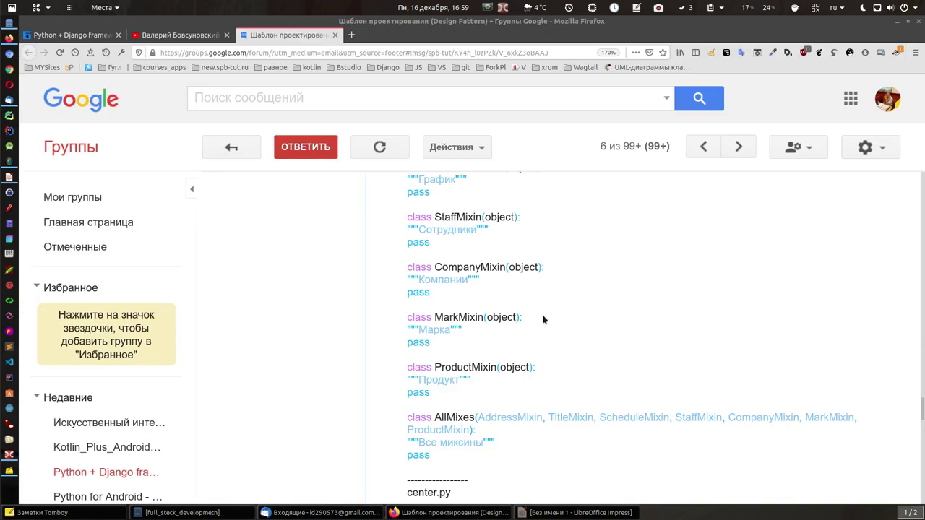
Step: Review the mixin classes from AddressMixin to AllMixes in the Google Groups post in Firefox, highlighting the TitleMixin docstring
scroll(543, 318, "up", 8)
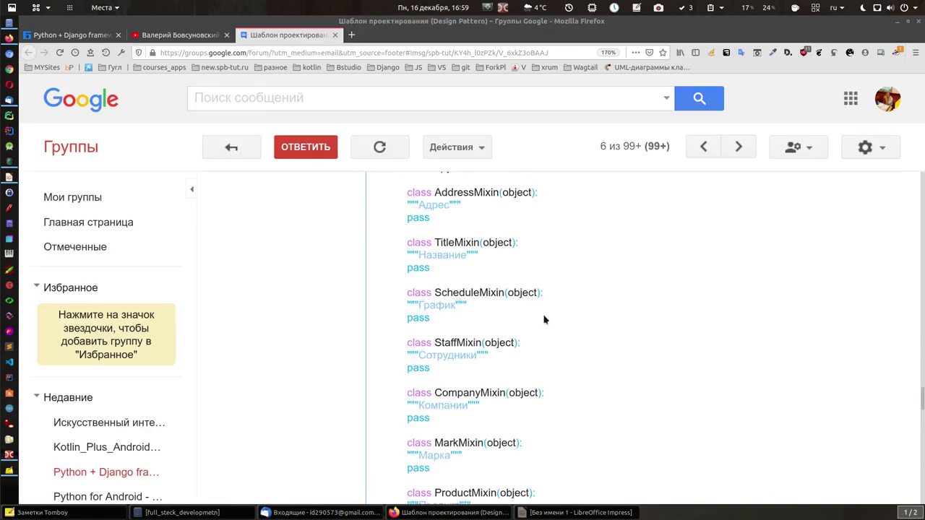
scroll(543, 311, "down", 7)
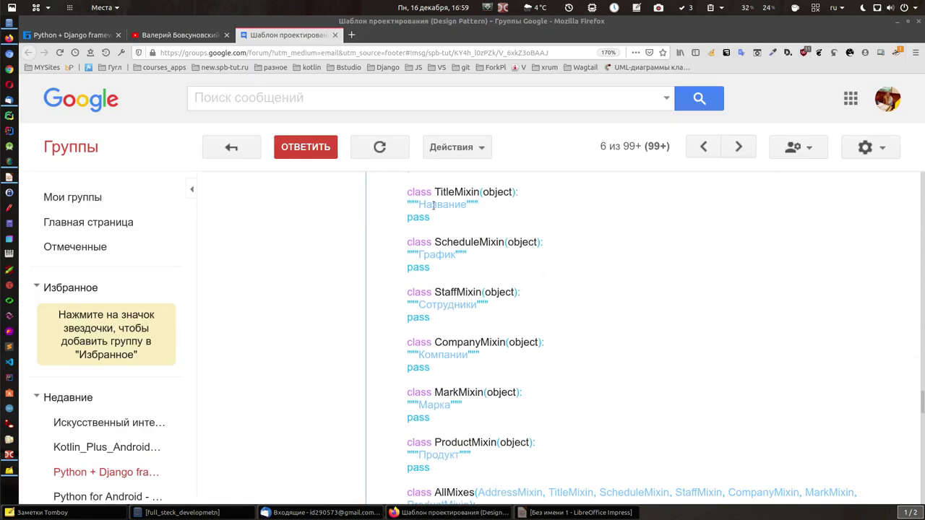
left_click_drag(419, 205, 506, 206)
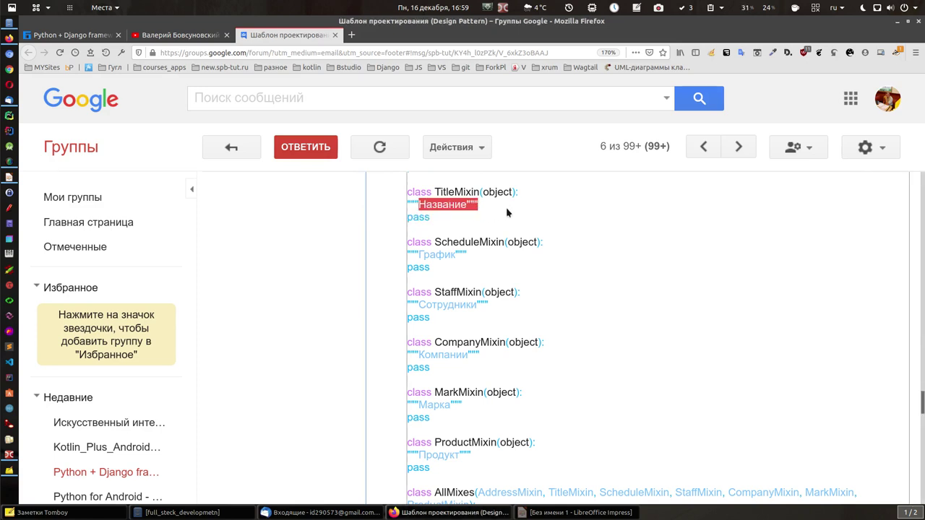
scroll(507, 213, "down", 3)
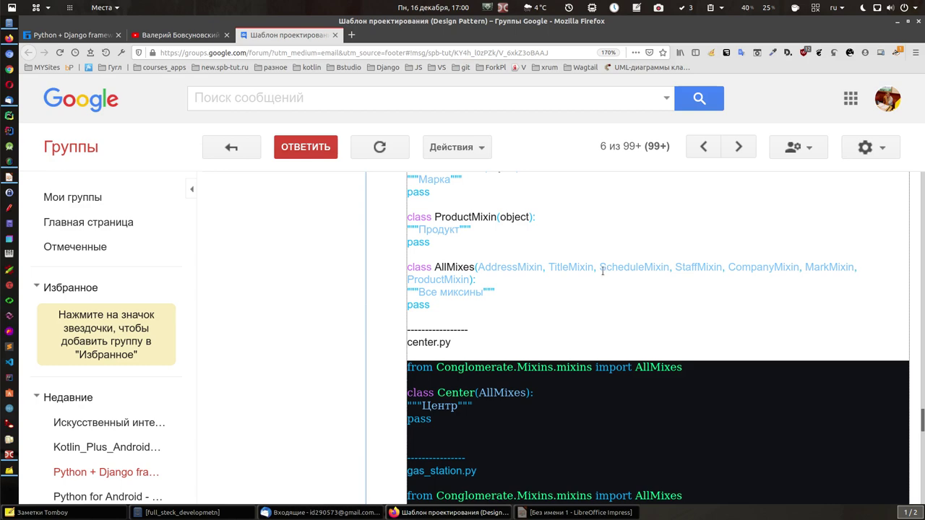
scroll(605, 269, "up", 2)
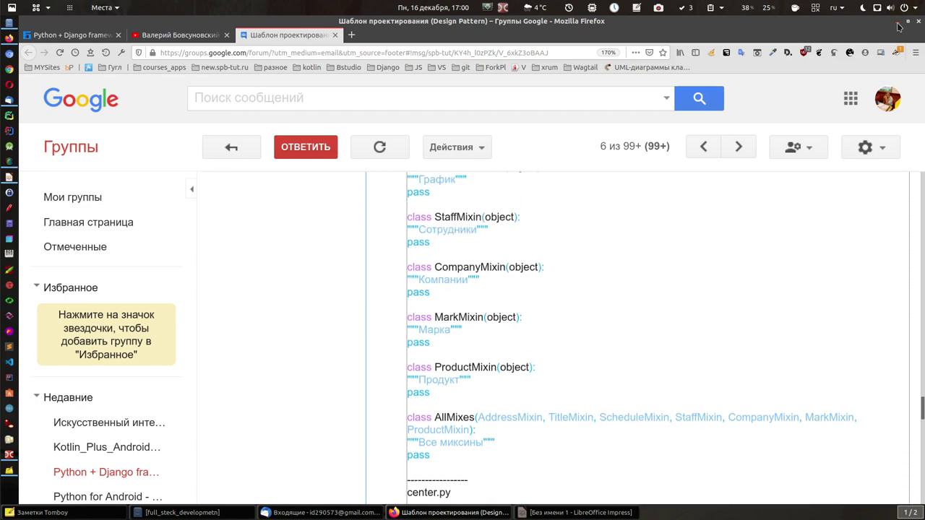
Step: Return to Thunderbird, enlarge the message list, and open the 15:00 message
left_click(898, 22)
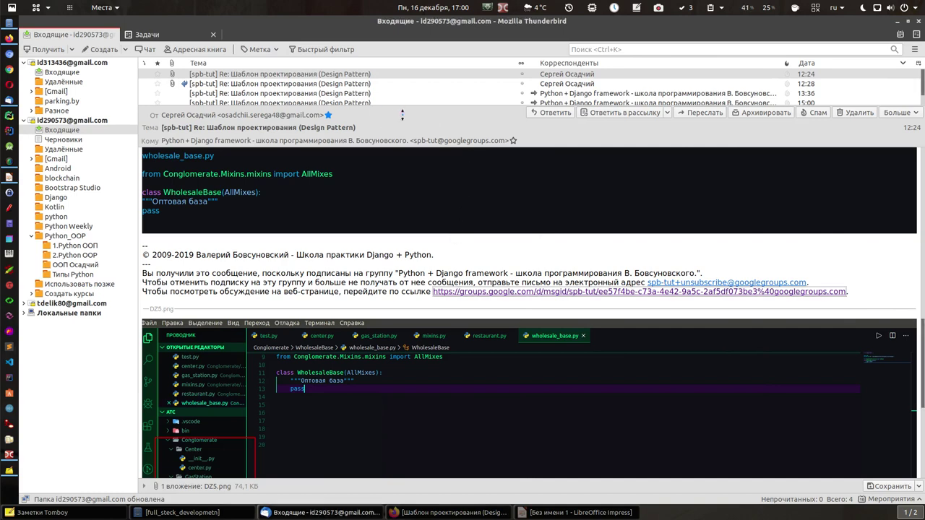
left_click_drag(405, 103, 393, 230)
left_click(350, 103)
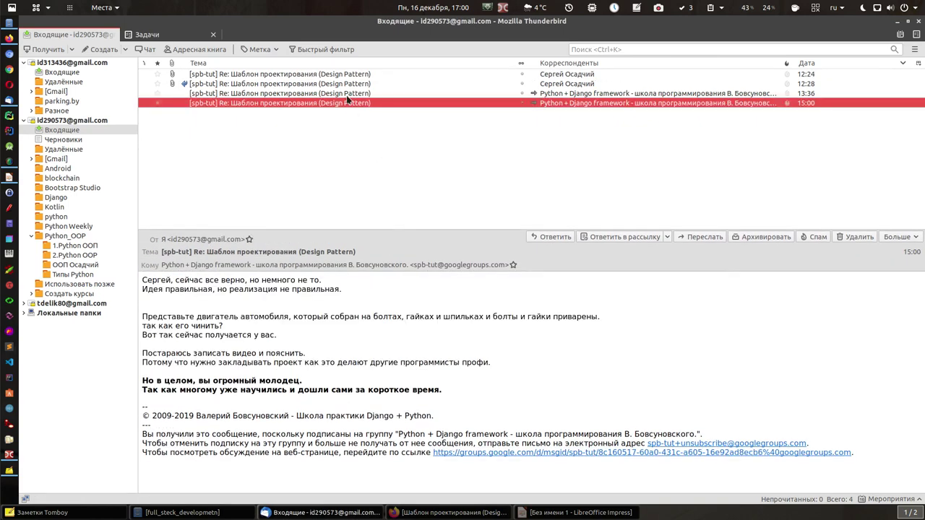
Step: Search for "автомобильный двигатель картинка" in a new Firefox tab and enlarge the first engine drawing among the image results
left_click(9, 177)
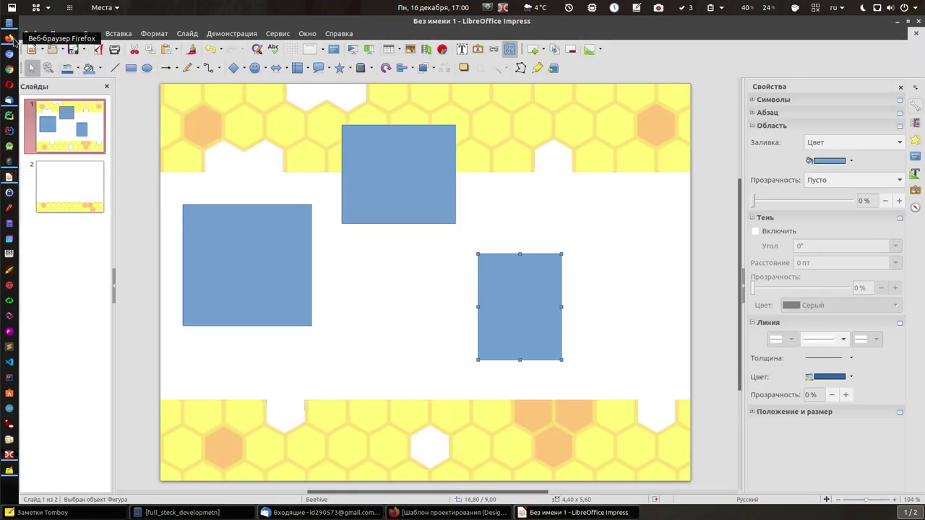
left_click(448, 513)
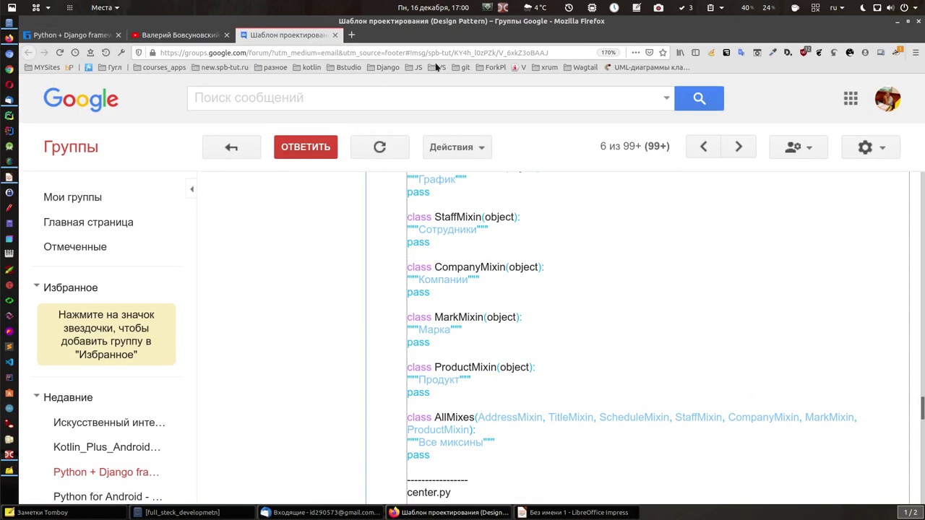
left_click(351, 35)
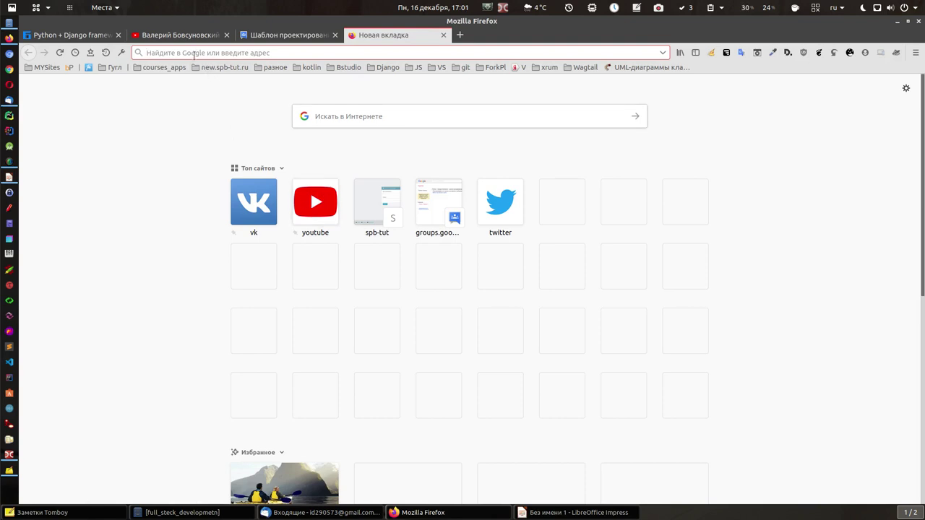
type("авто")
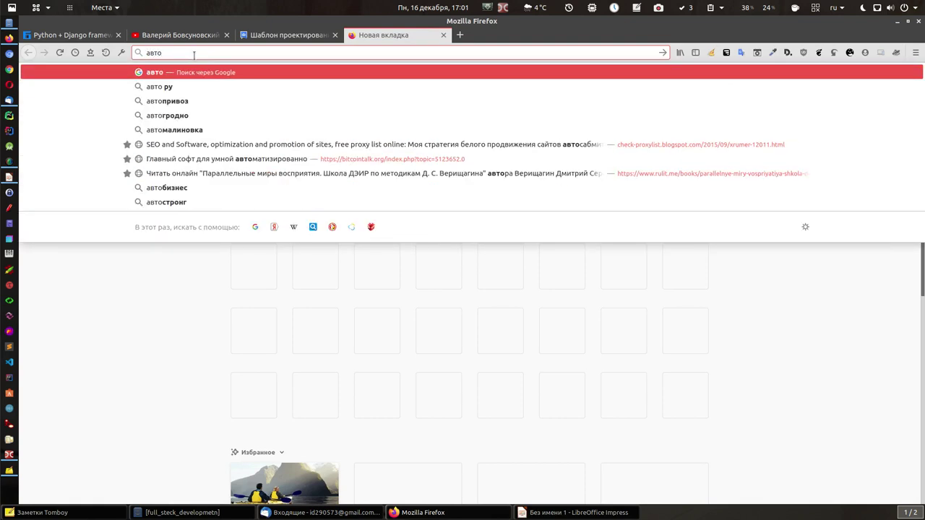
type("мобиль")
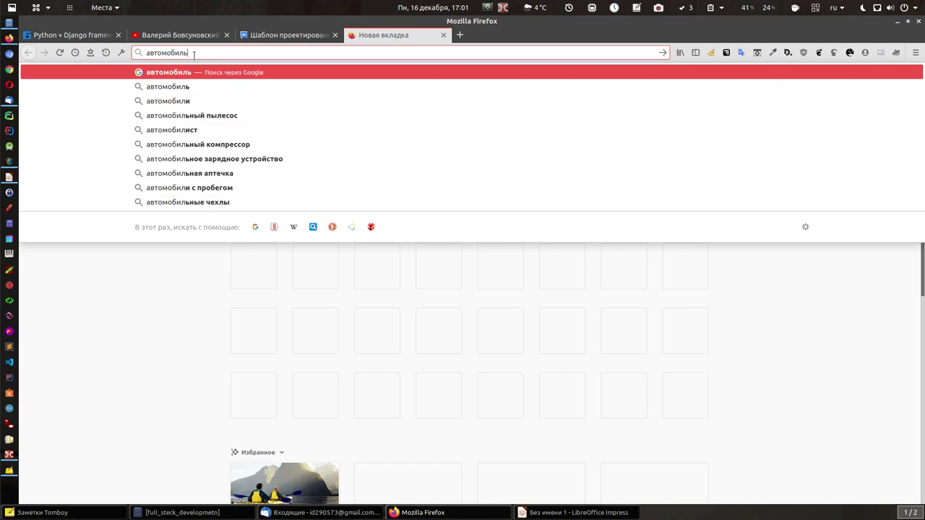
type("ный двиг")
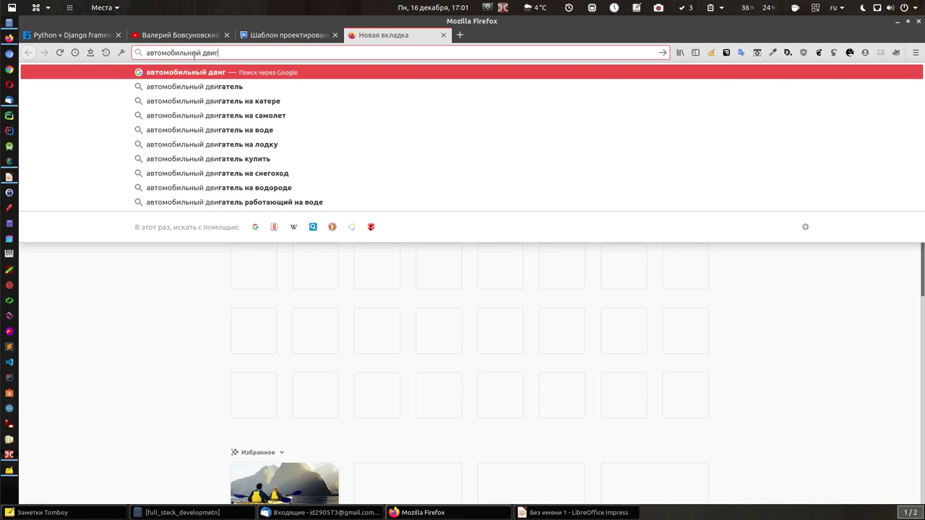
type("атель")
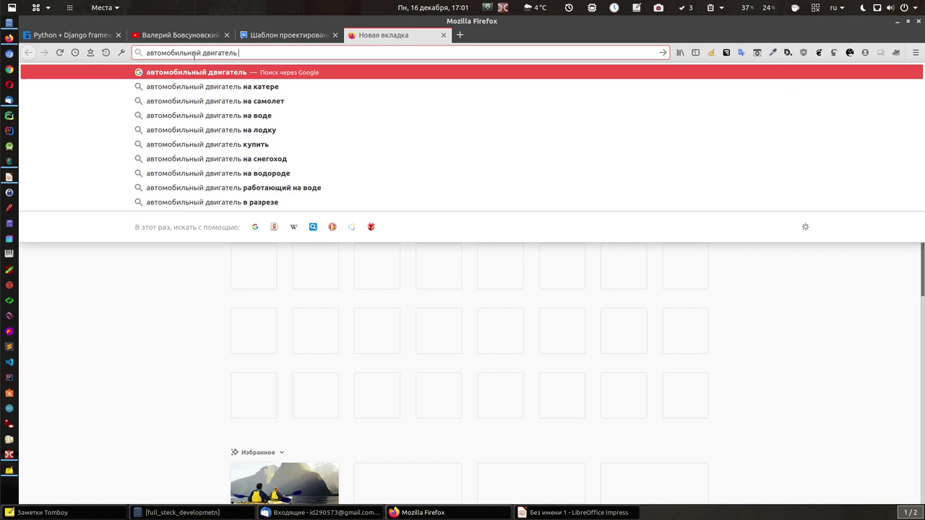
type(" картинка")
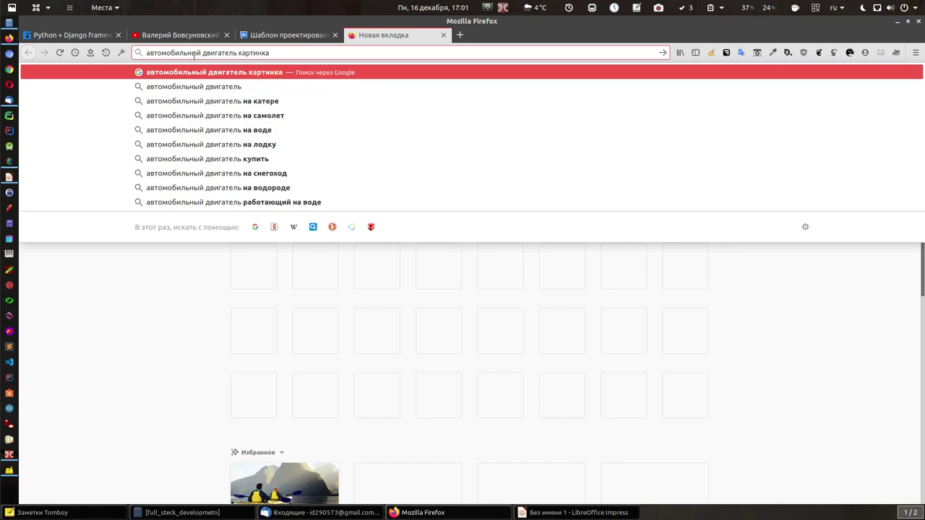
key("Return")
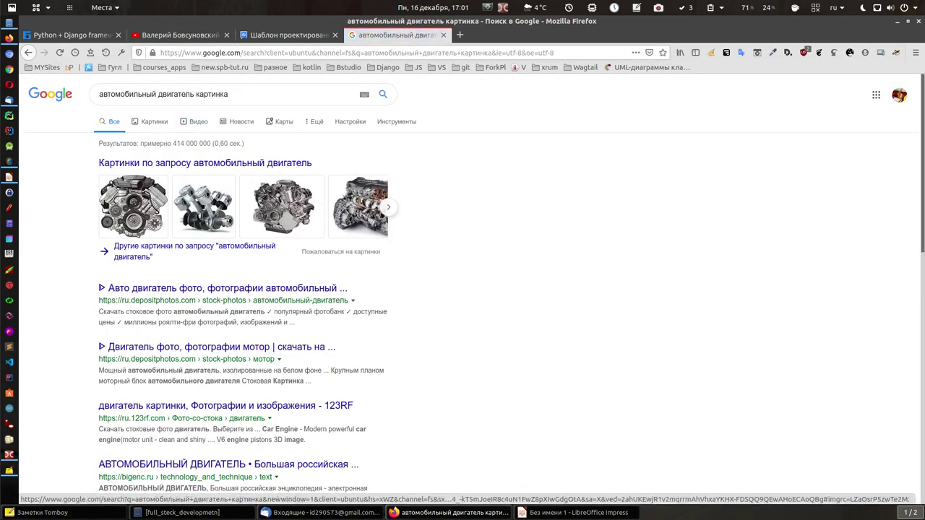
left_click(136, 207)
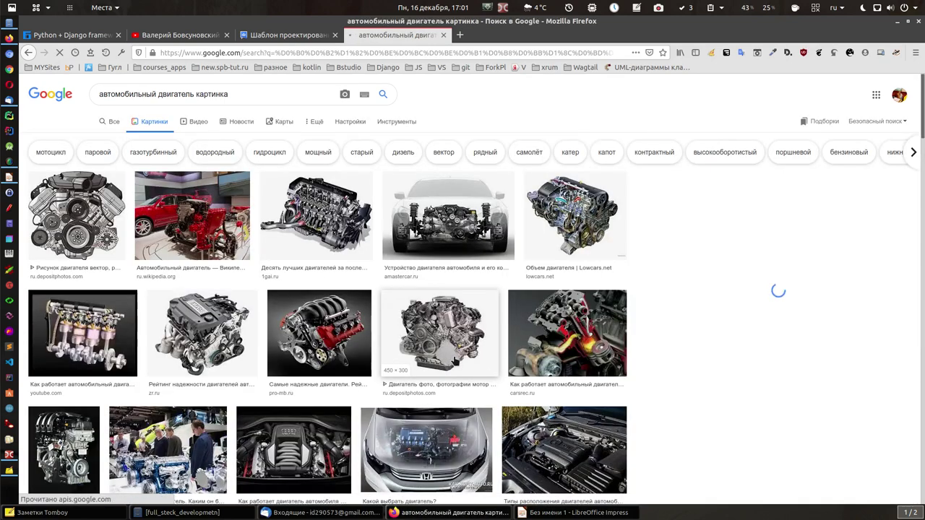
left_click(120, 223)
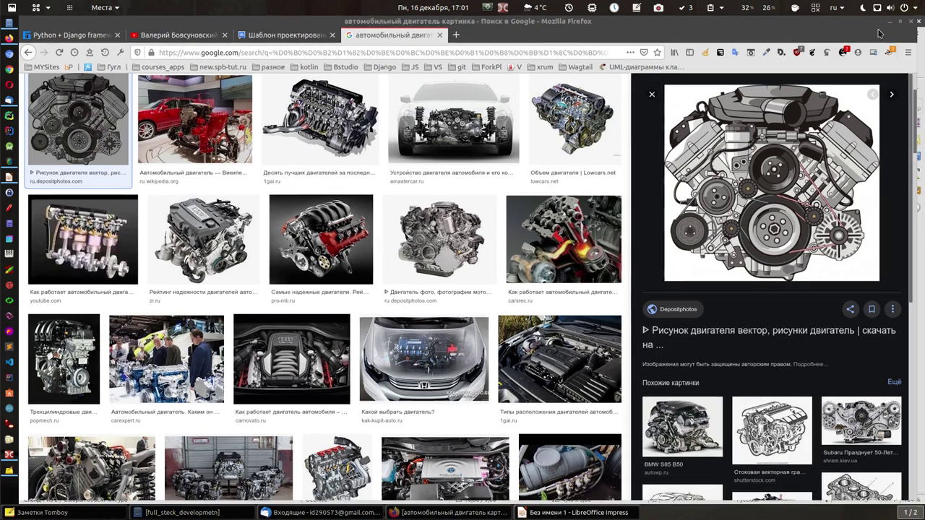
Step: Look at the 15:00 message in Thunderbird again and return to the engine picture in Firefox
left_click(897, 24)
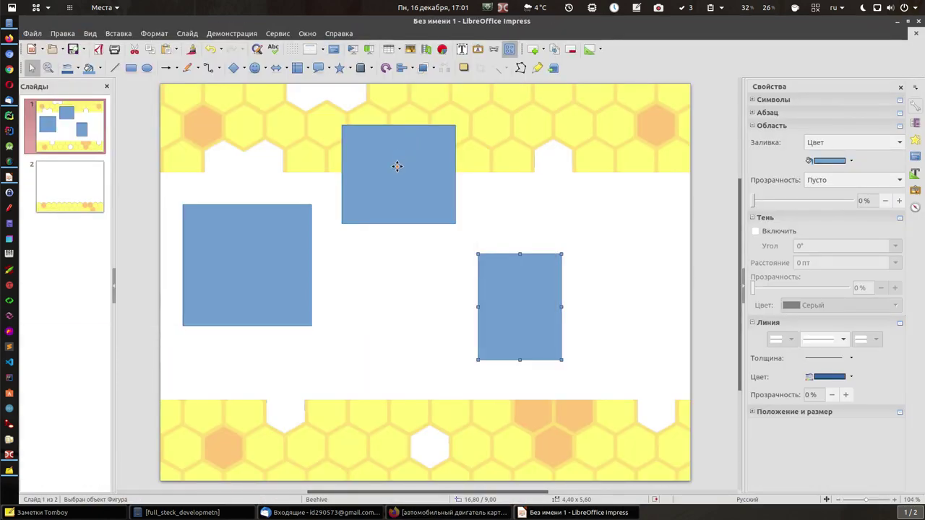
left_click(898, 21)
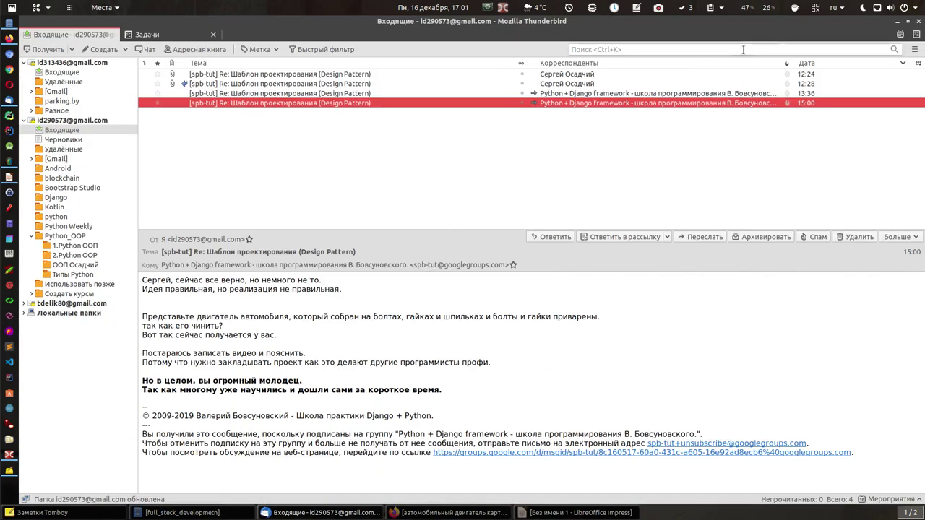
left_click(446, 516)
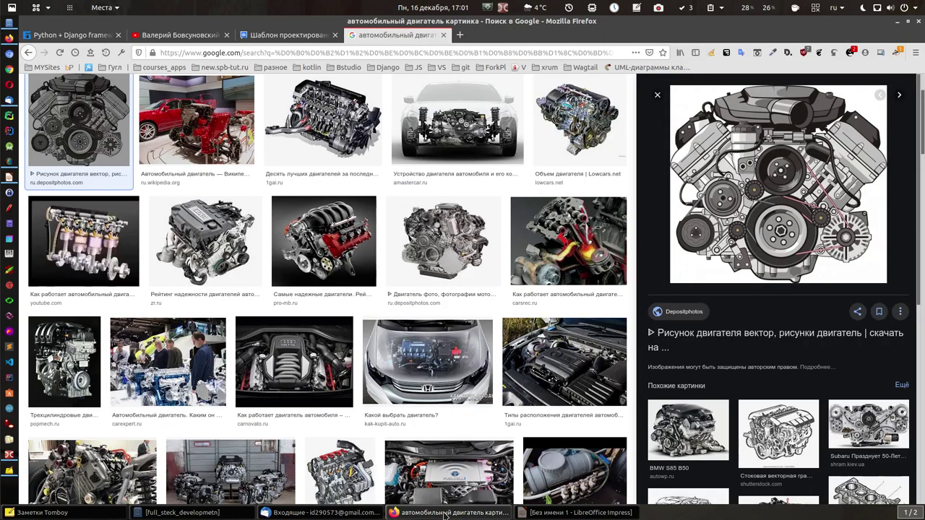
left_click(274, 37)
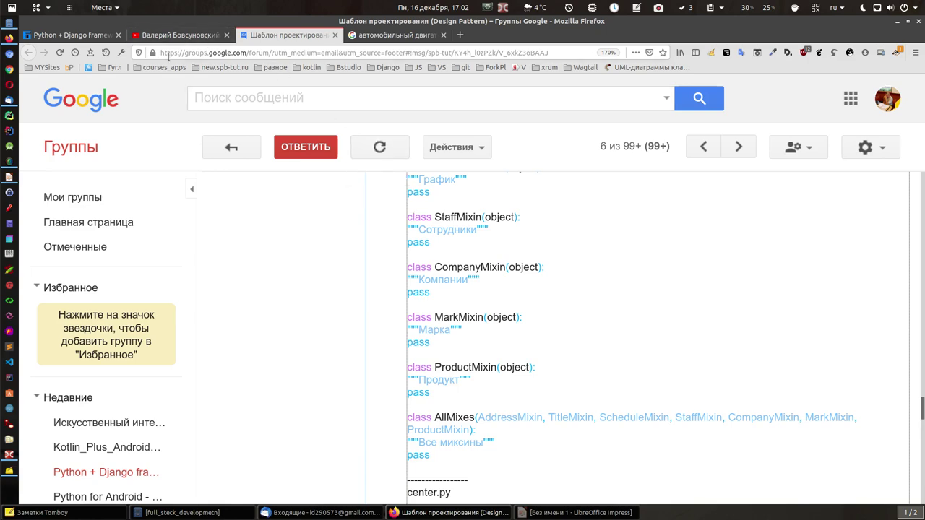
left_click(63, 37)
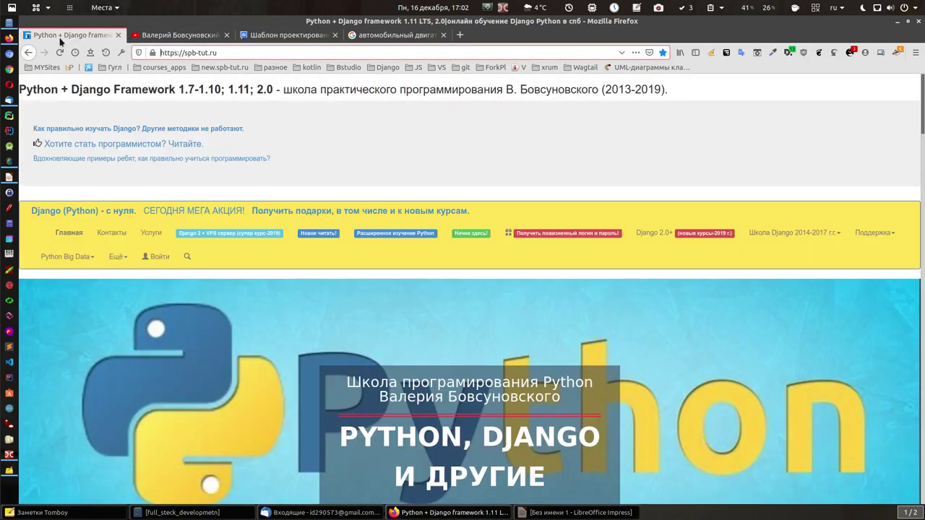
left_click(394, 36)
left_click(292, 36)
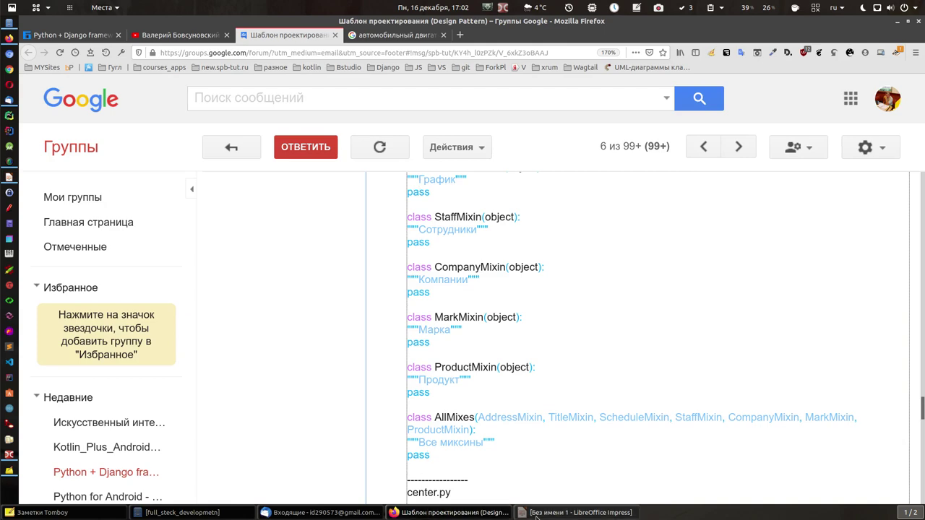
Step: Switch to Thunderbird, open the 12:28 message, enlarge the message area, and view the DZ3.png and DZ4.png class diagrams
left_click(322, 512)
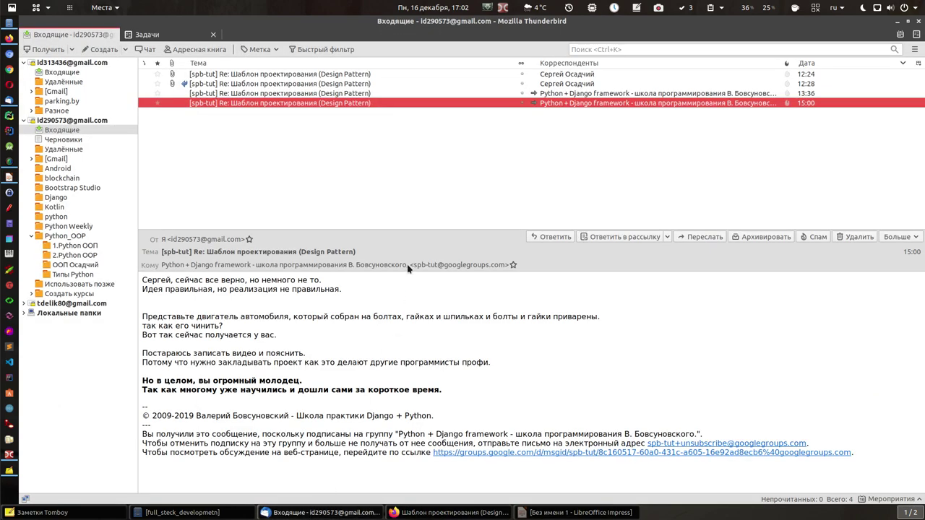
left_click(308, 94)
left_click(315, 85)
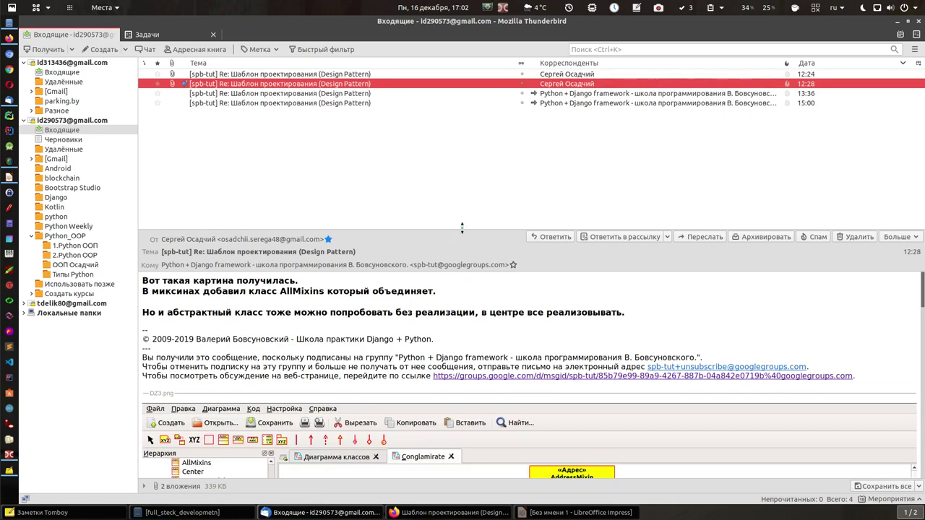
left_click_drag(461, 233, 485, 116)
scroll(460, 288, "down", 3)
scroll(460, 288, "down", 10)
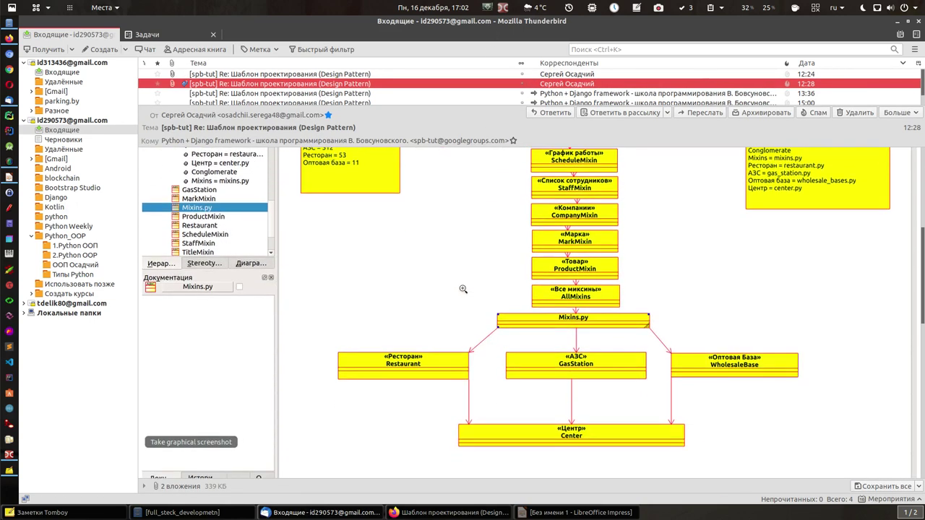
scroll(463, 289, "down", 1)
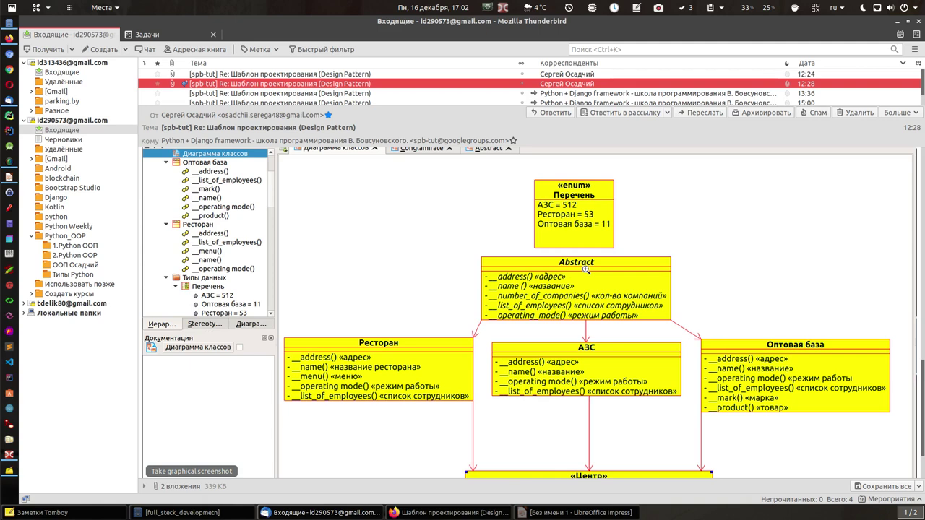
scroll(585, 269, "down", 3)
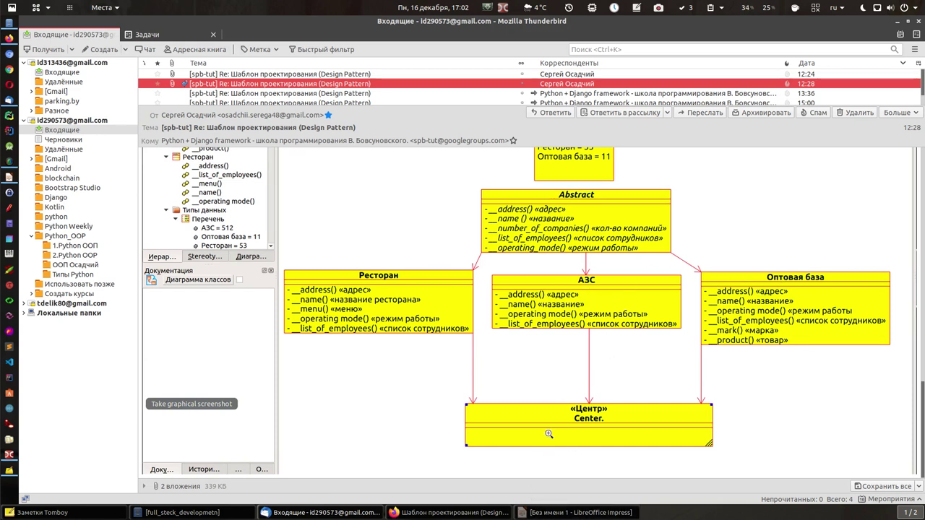
Step: Switch to Impress and move the smallest rectangle to about 10.40 / 8.60 cm and the topmost rectangle to about 5.60 / 2.00 cm
left_click(565, 513)
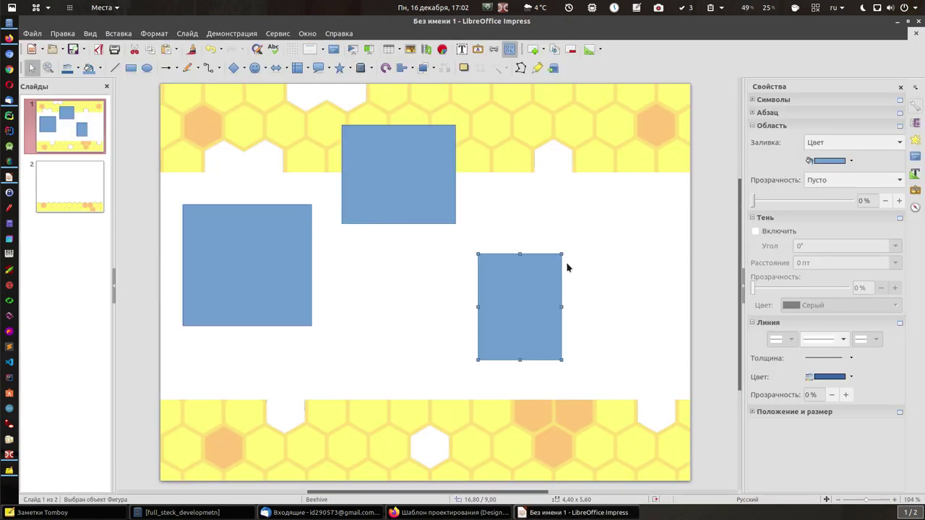
left_click_drag(514, 270, 393, 263)
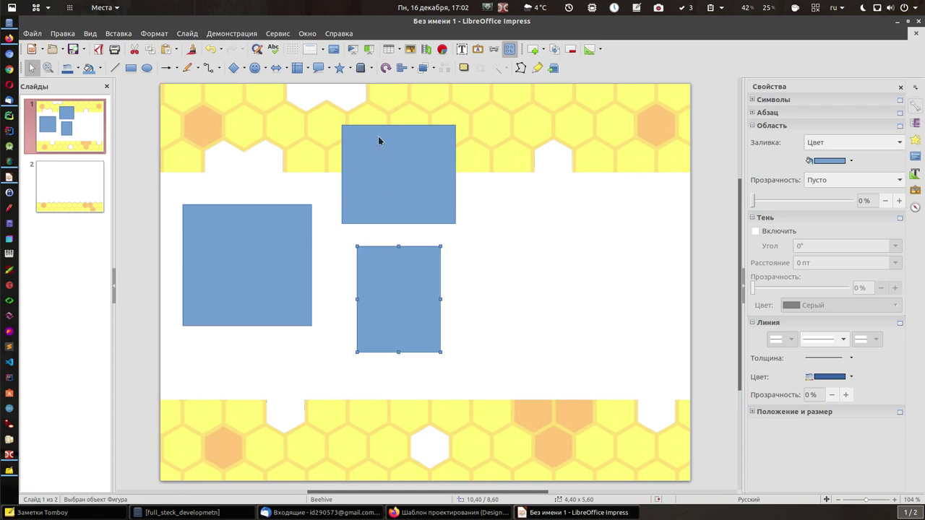
left_click_drag(378, 140, 302, 136)
Step: Add a text box at about 17.60 / 5.80 cm on slide 1 with the lines "Гидроэлектро станция" and "Детский сад"
left_click(462, 49)
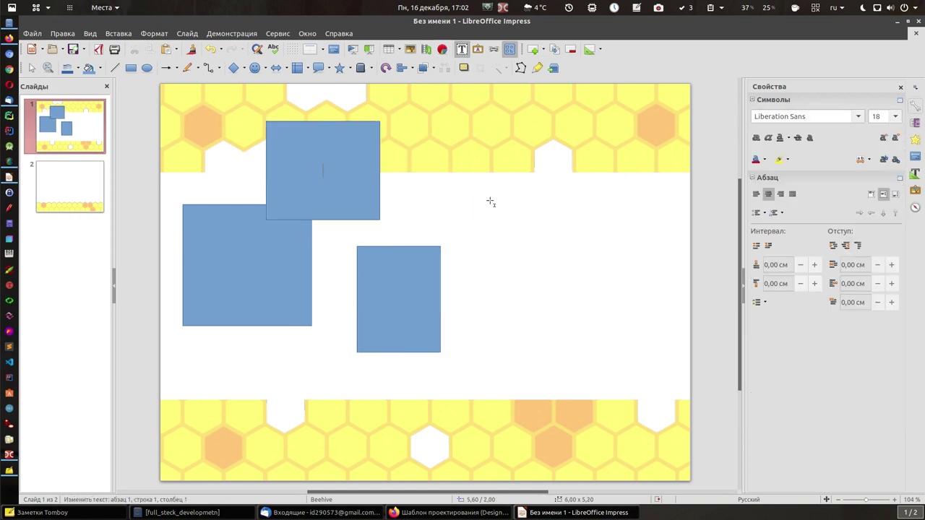
left_click(490, 202)
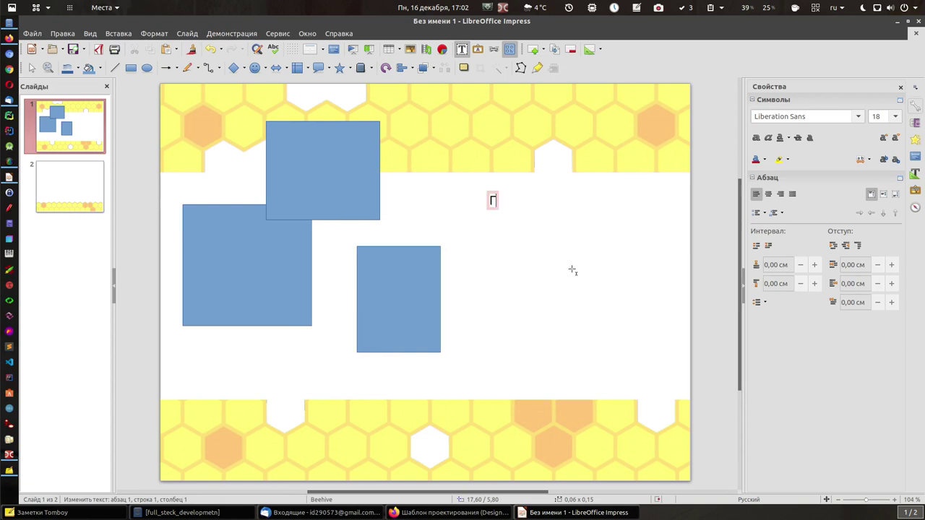
type("Гидроэлектро ")
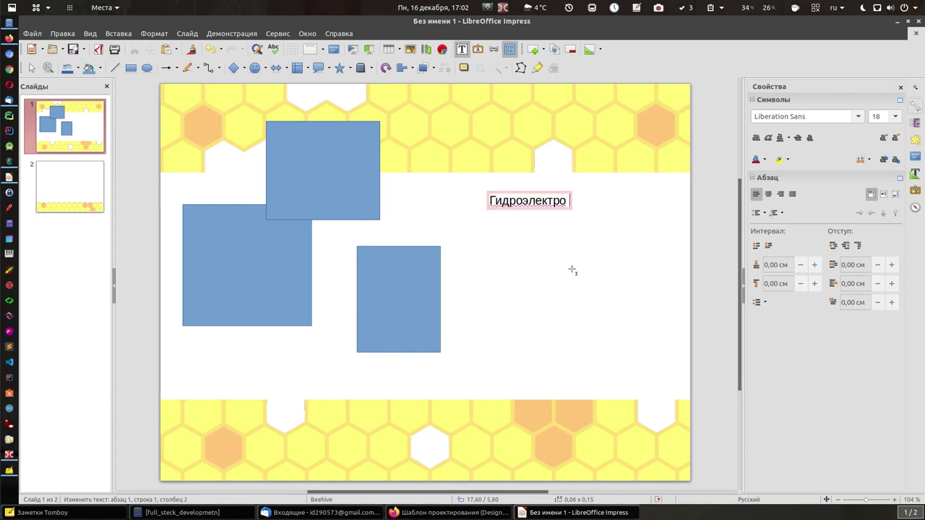
type("станция")
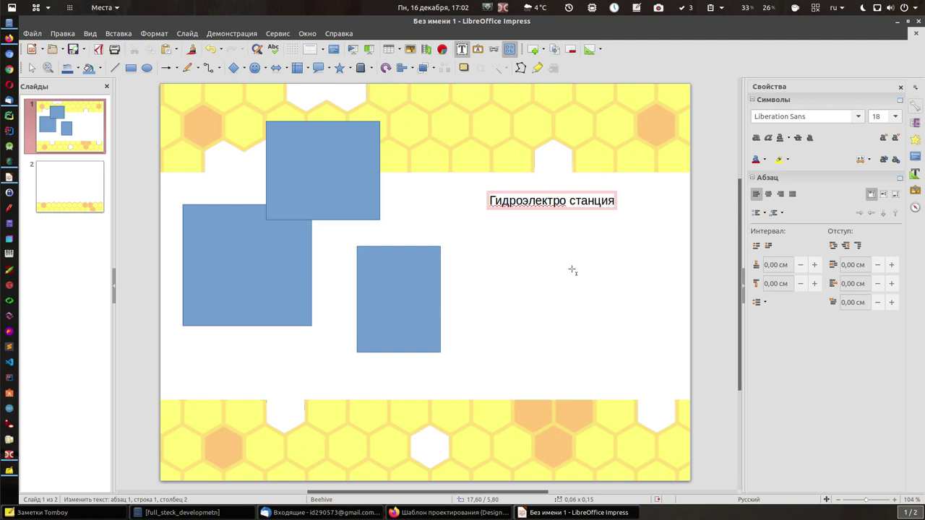
key("Return")
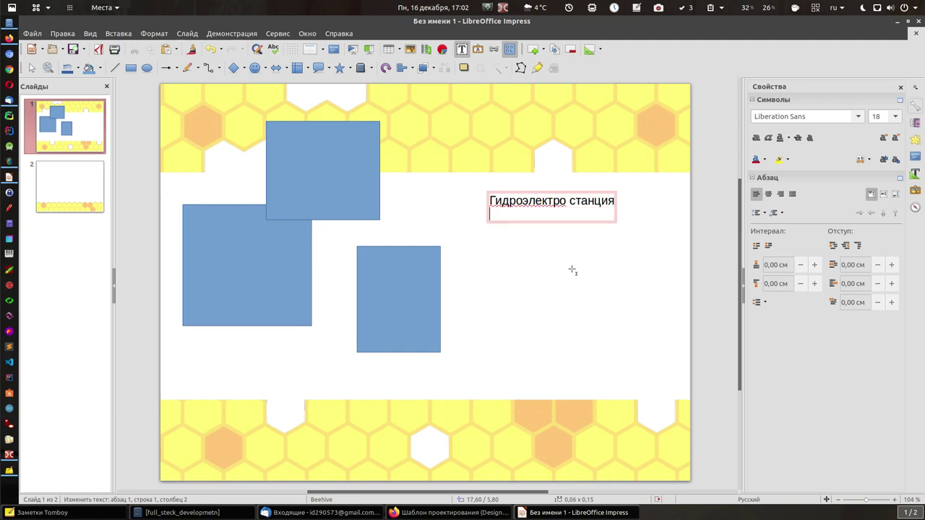
type("детский сад")
key("Return")
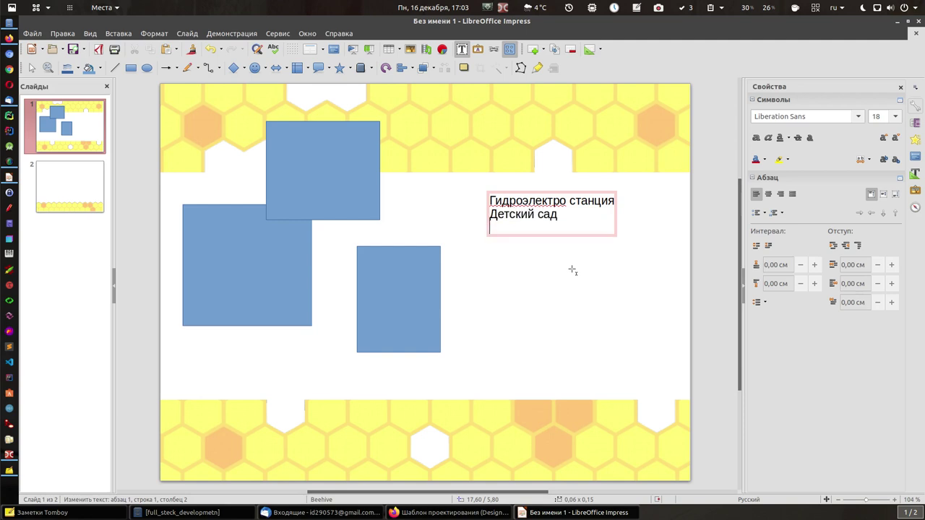
Step: Continue the text box list with the lines "Треллейбусное депо" and "Автобусный парк"
type("тский сад Трелле")
type("й")
type("бусное д")
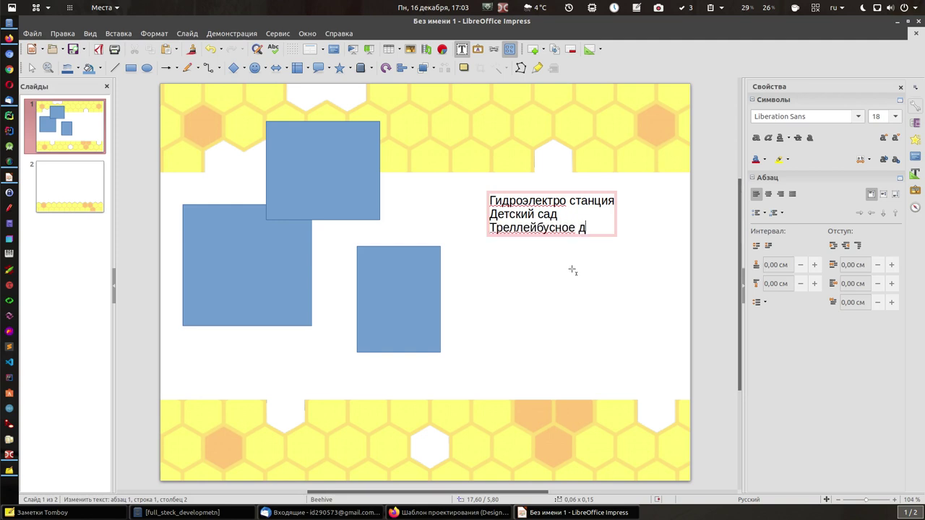
type("епо")
key("Return")
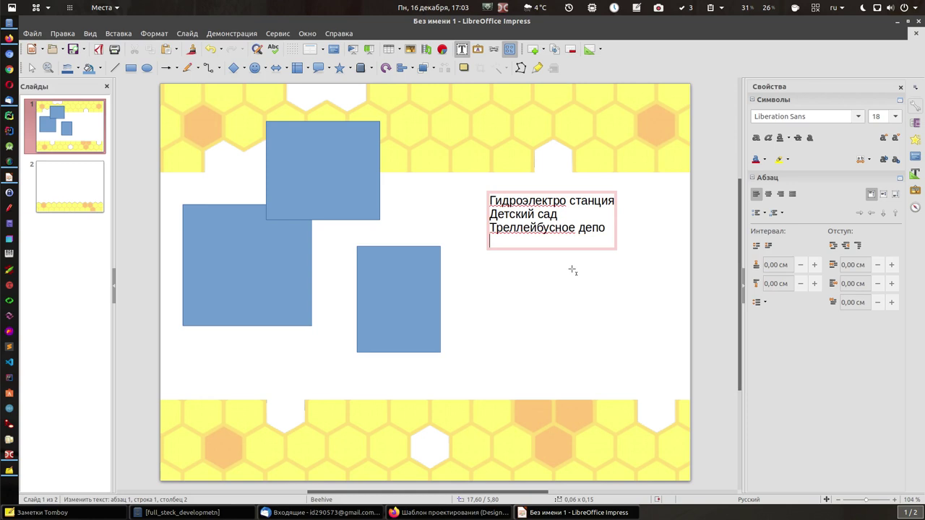
type("автобусный парк")
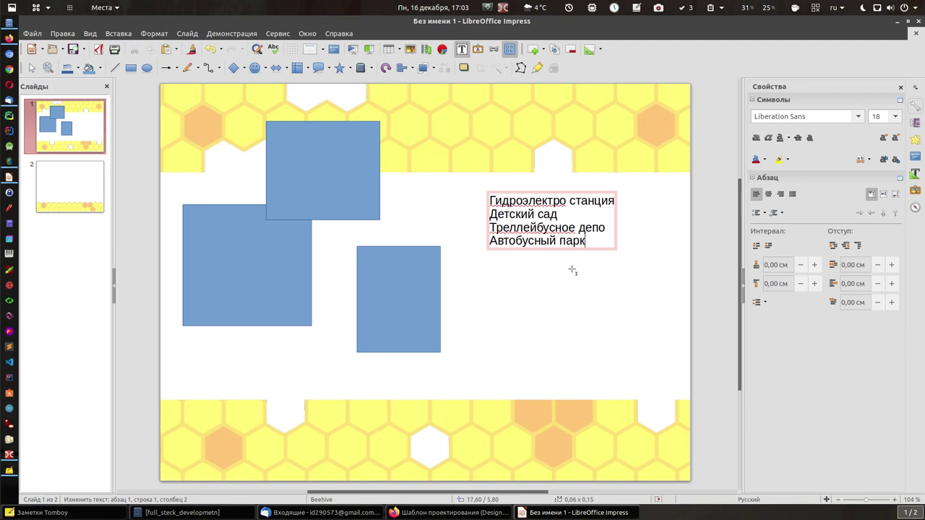
key("Return")
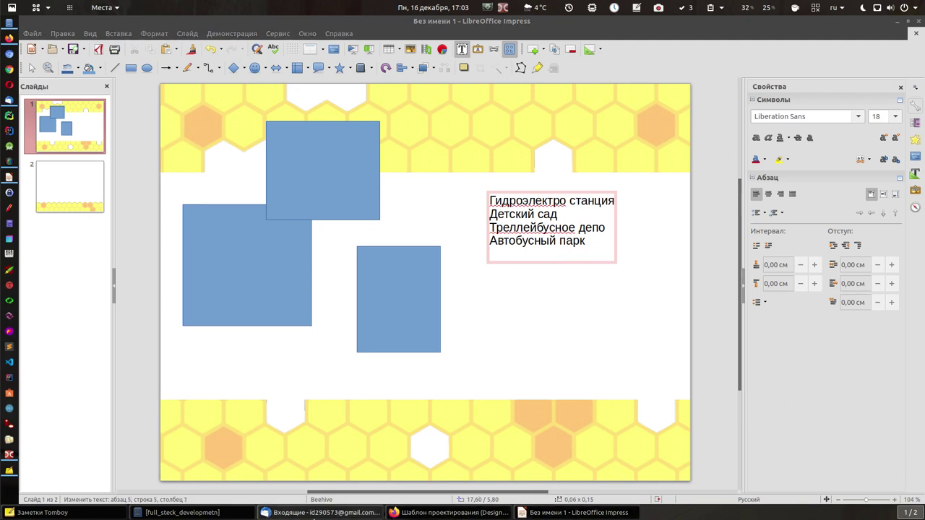
Step: Look at the class diagram in the open Thunderbird message and return to the Impress slide
left_click(313, 514)
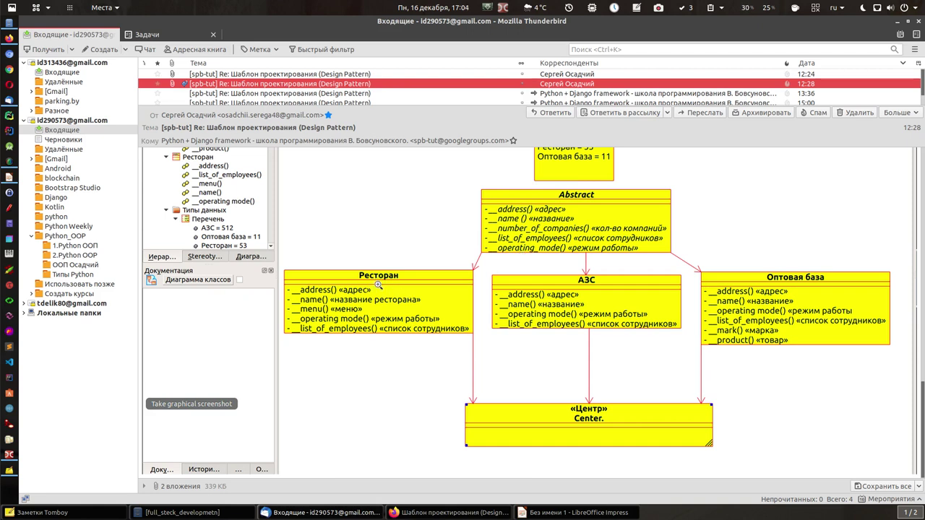
left_click(897, 24)
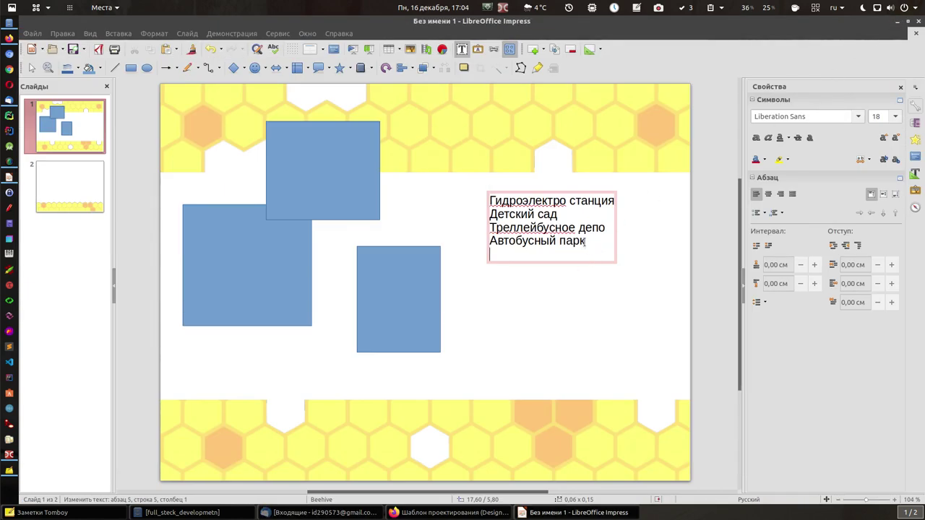
Step: Add the lines "Реное пороходство" and "Судостроение" below "Автобусный парк" in the text box
key("BackSpace")
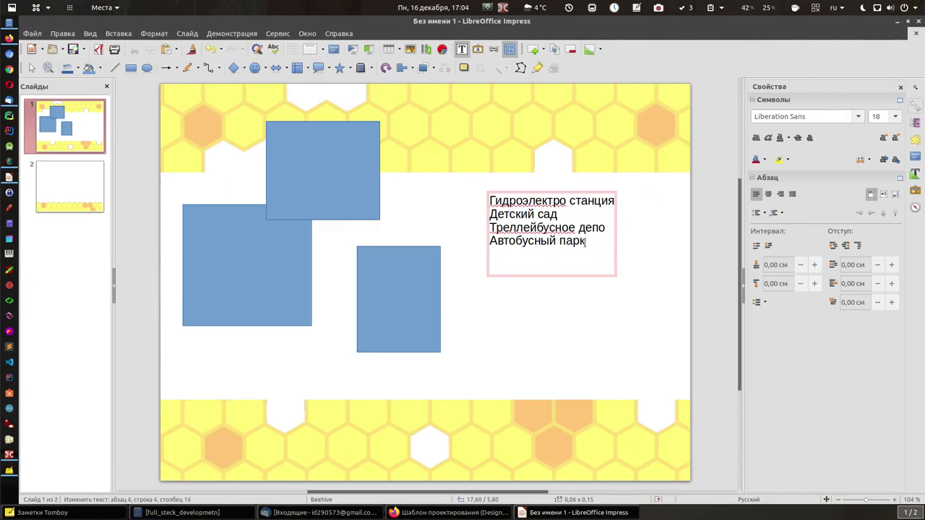
key("Return")
type("Реное")
key("BackSpace")
type("поро")
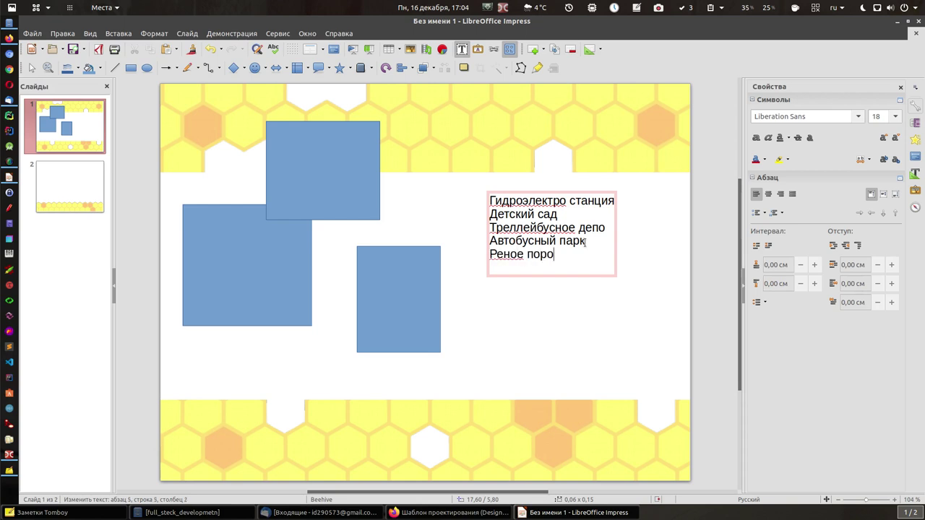
type("ходсмтв")
key("BackSpace")
key("BackSpace")
key("BackSpace")
key("BackSpace")
type("ство")
key("Return")
type("Су")
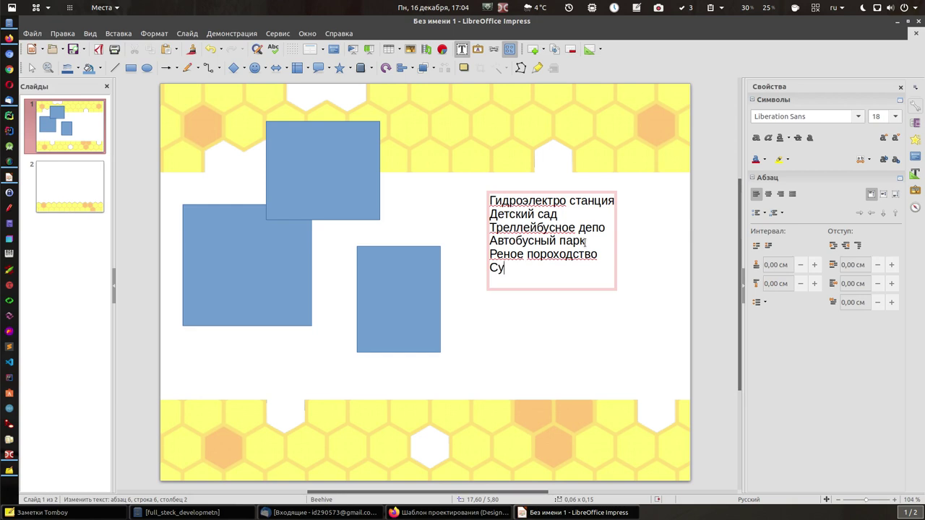
type("достроение")
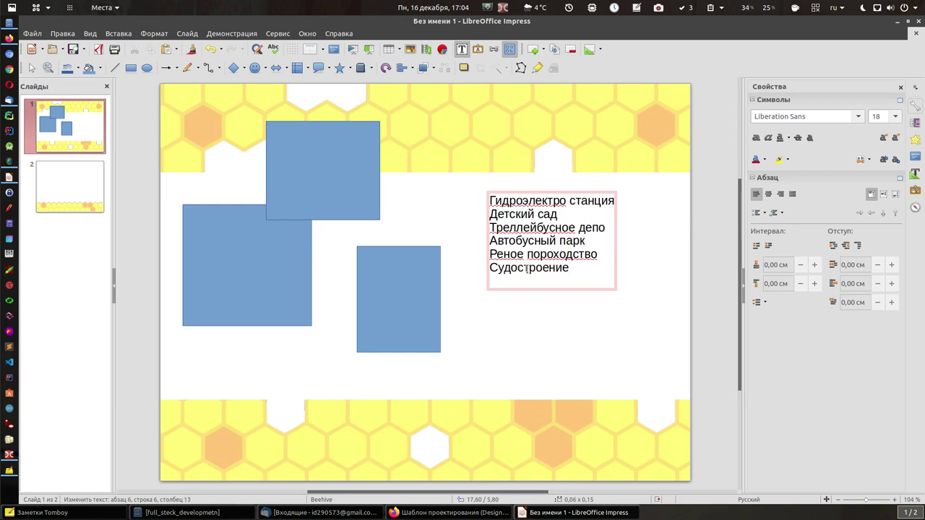
Step: Correct "Реное" to "Речное" in the fifth line and select the "Судостроение" line
left_click(503, 254)
type("ч")
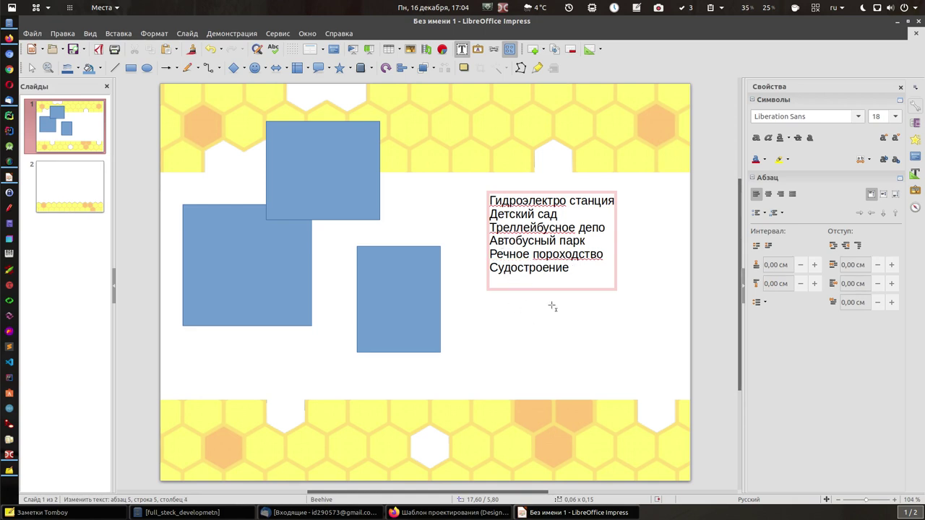
left_click_drag(570, 267, 483, 271)
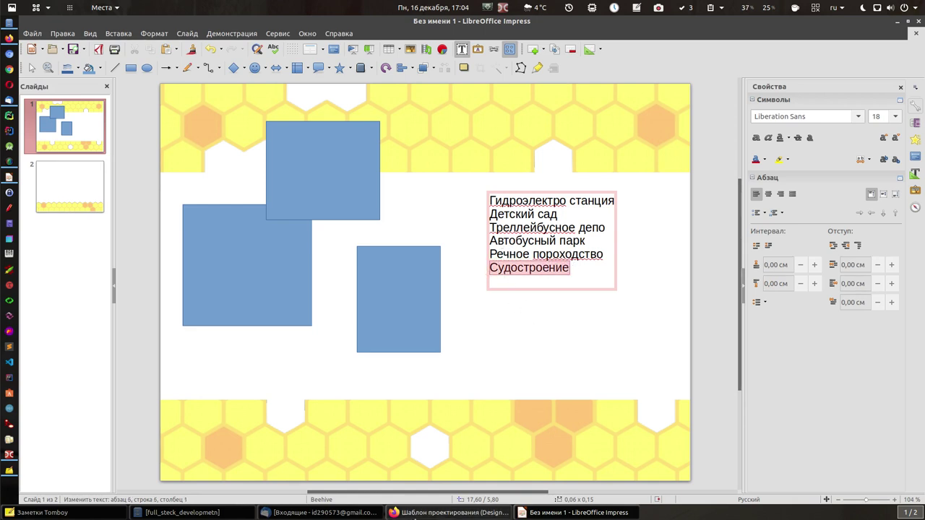
Step: Switch to Firefox with the mixin code, then to Thunderbird, and examine the Ресторан class in the class diagram
left_click(441, 513)
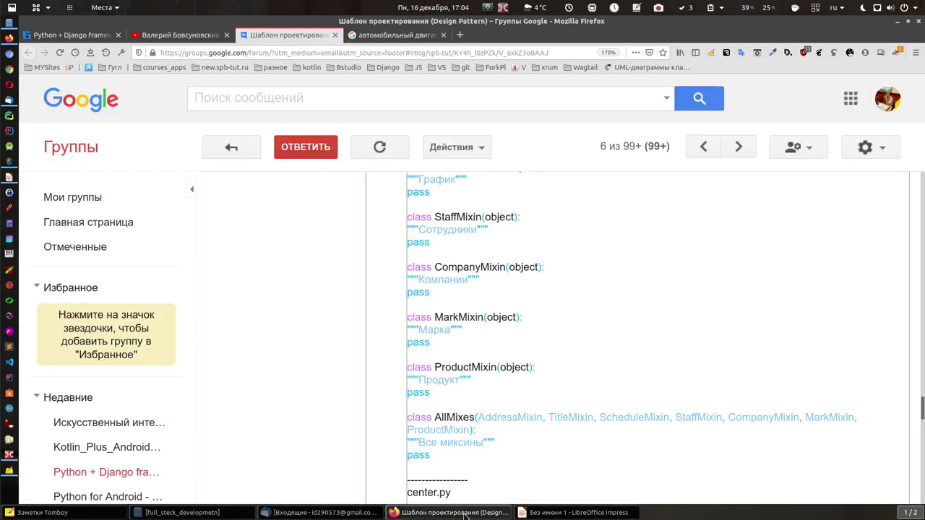
left_click(321, 512)
left_click(368, 289)
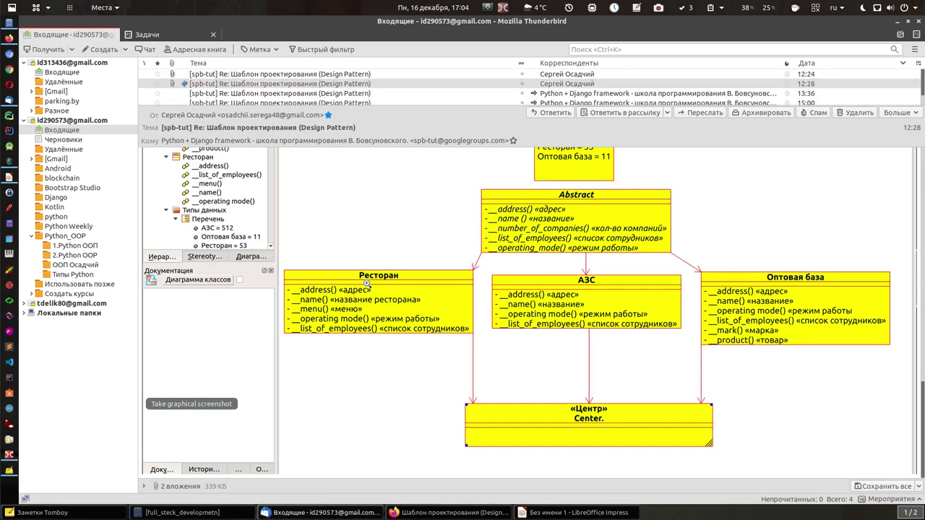
left_click(383, 304)
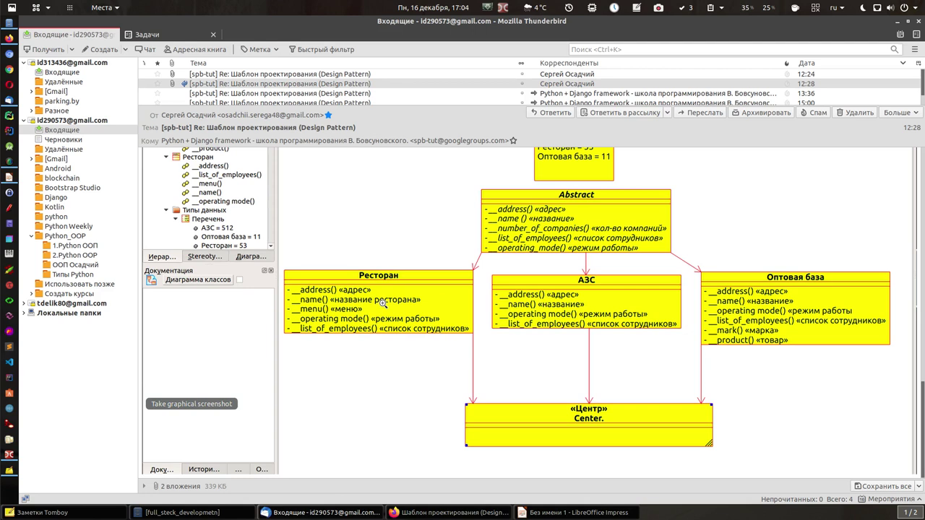